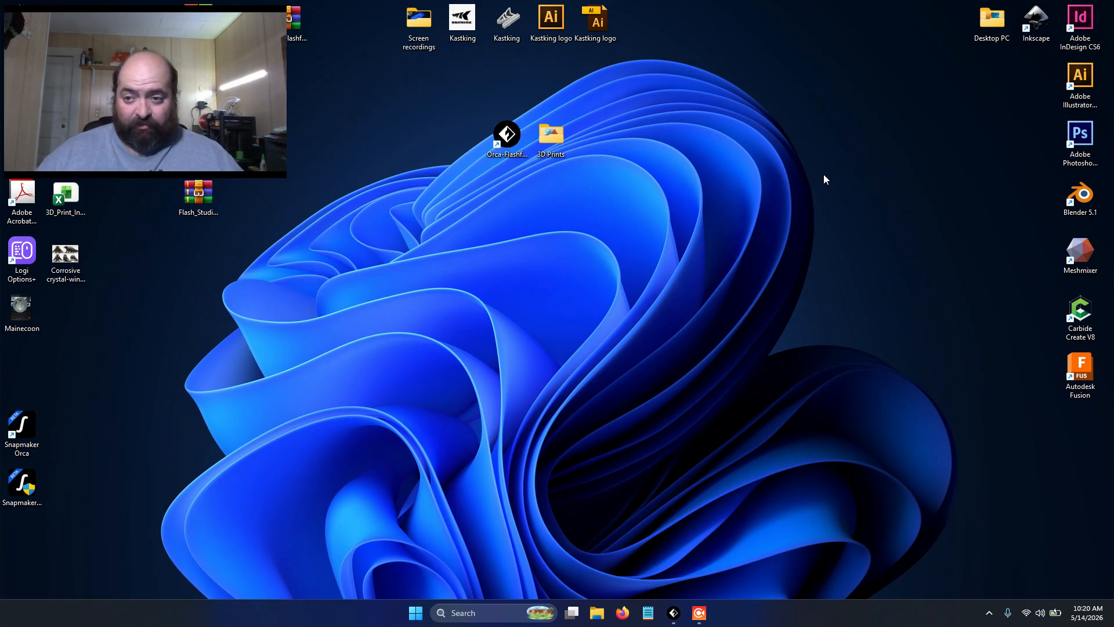
Switch to Orca-Flashforge and import Blink 2 Housing 30 degree, obj_1_Corps de maillage1 and Stand Blink 2 Housing as separate objects.
click(673, 613)
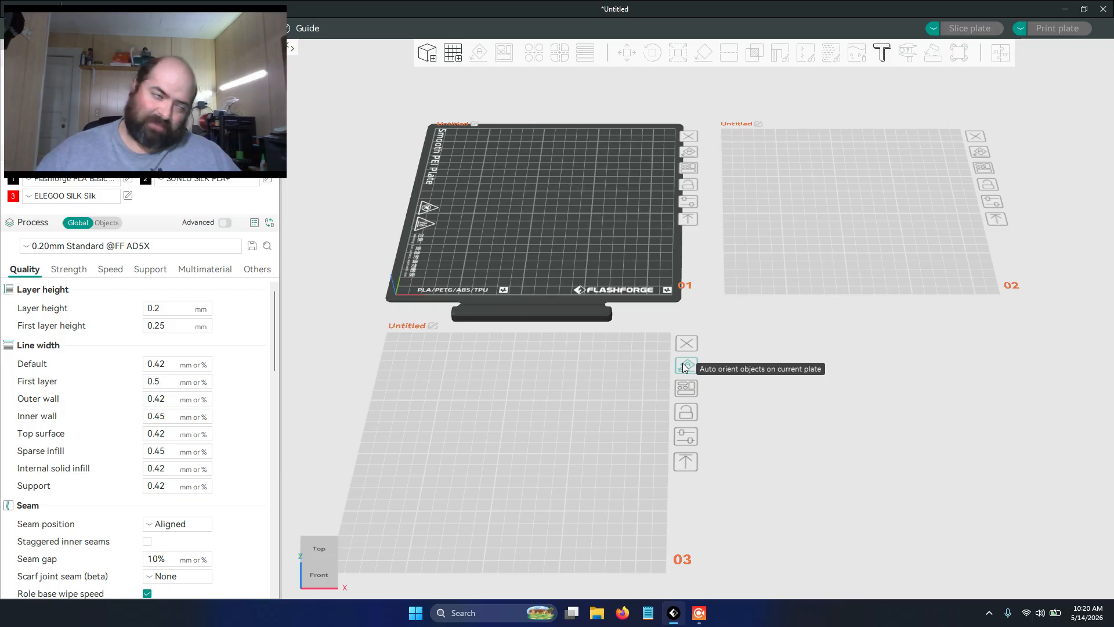
scroll(682, 363, up, 1)
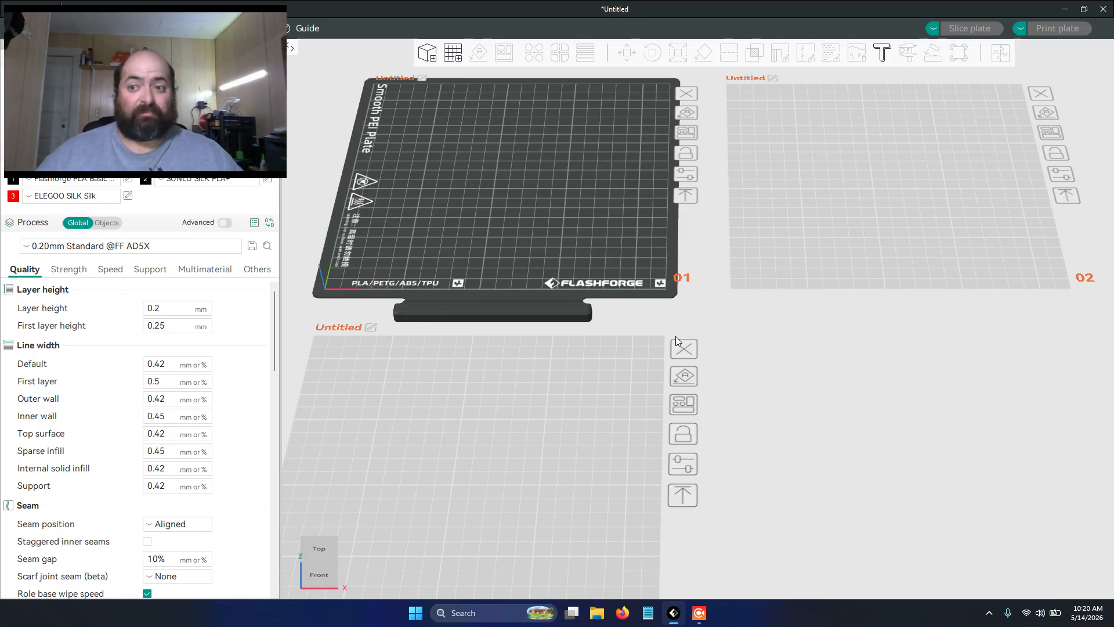
right_drag(681, 329, 754, 363)
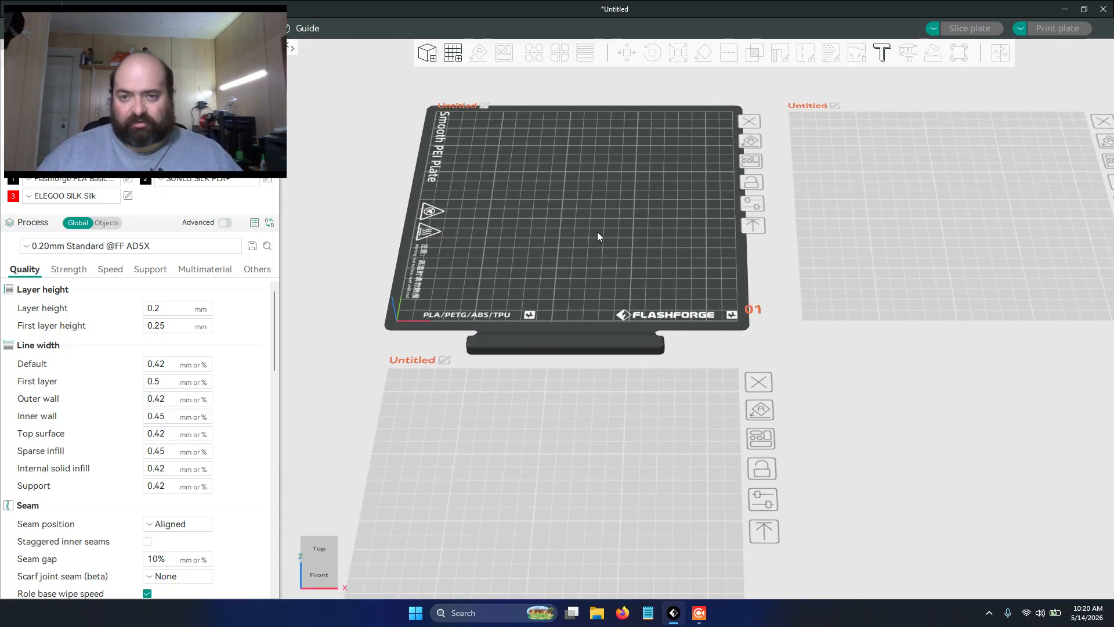
click(436, 61)
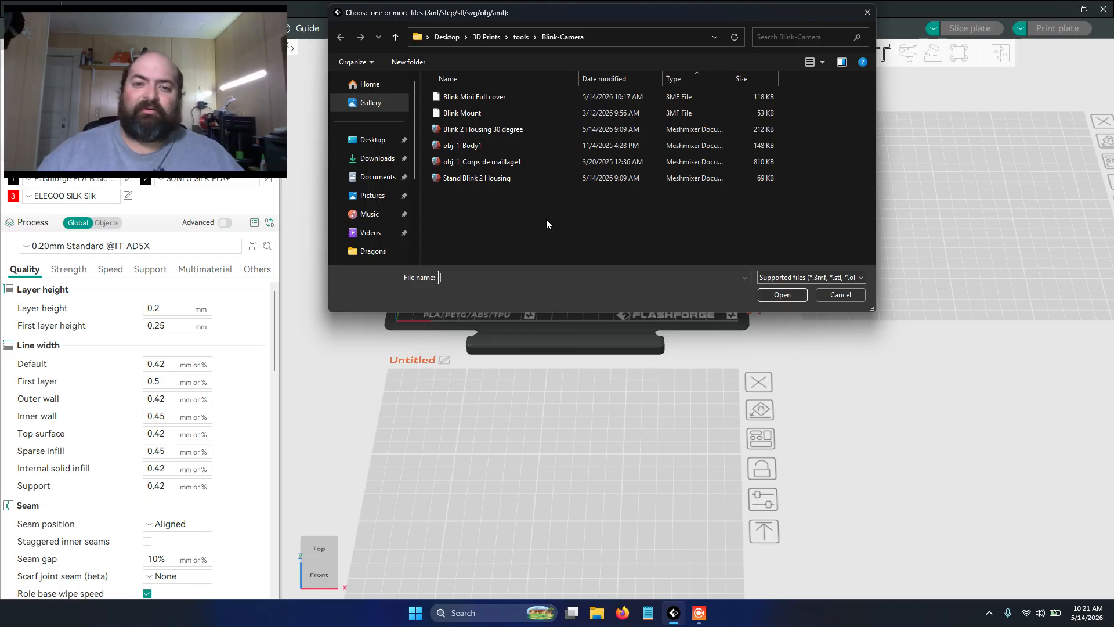
click(499, 181)
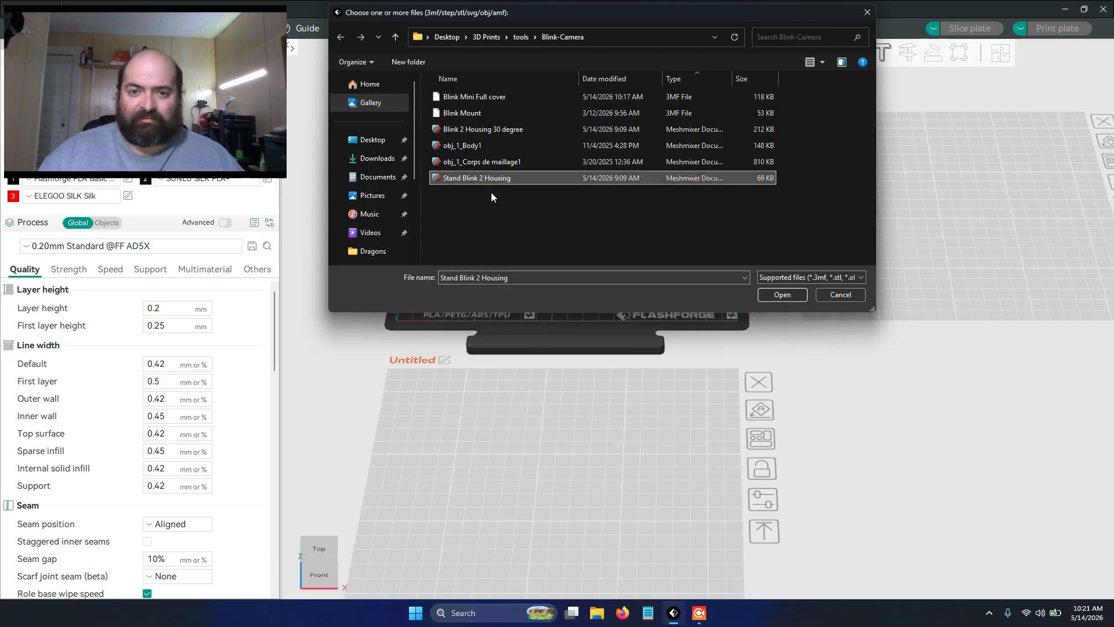
ctrl+click(478, 147)
ctrl+click(479, 130)
ctrl+click(483, 146)
ctrl+click(481, 161)
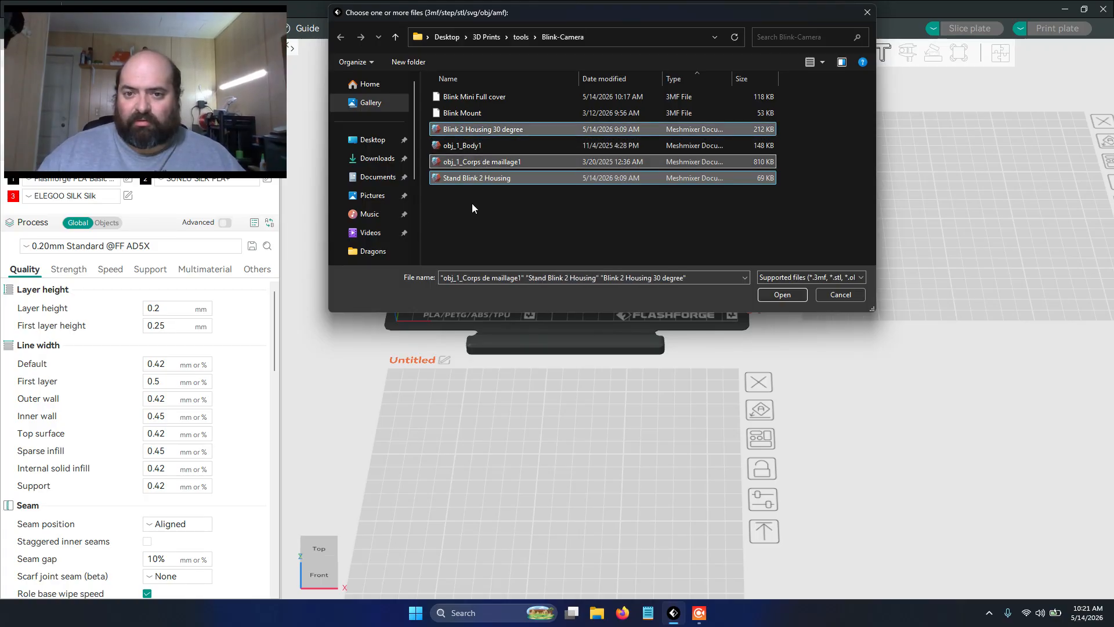
click(768, 295)
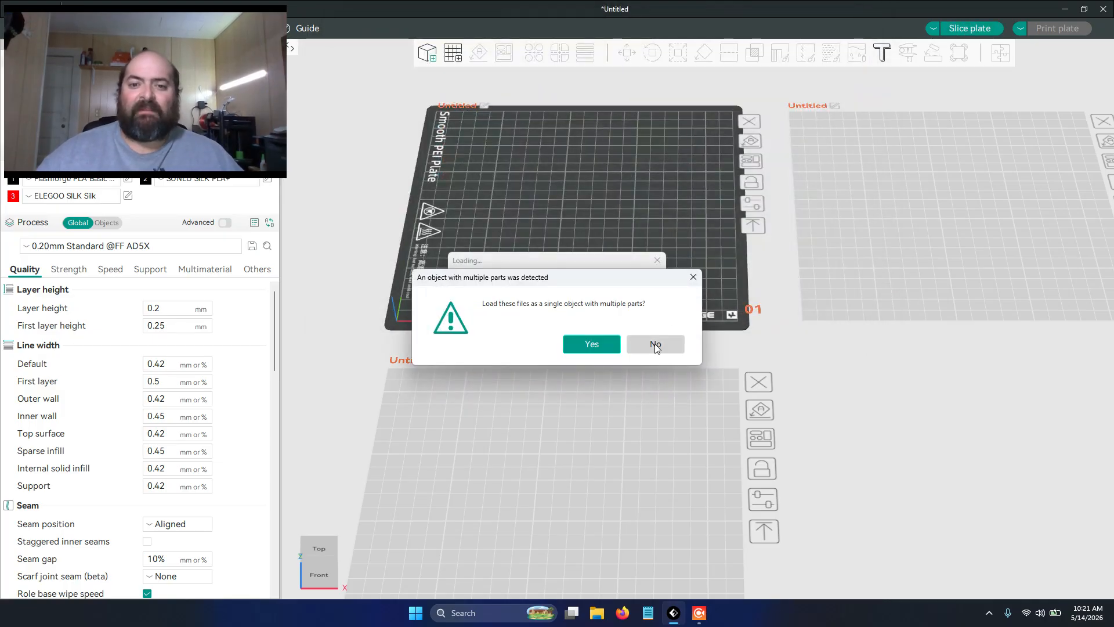
click(654, 345)
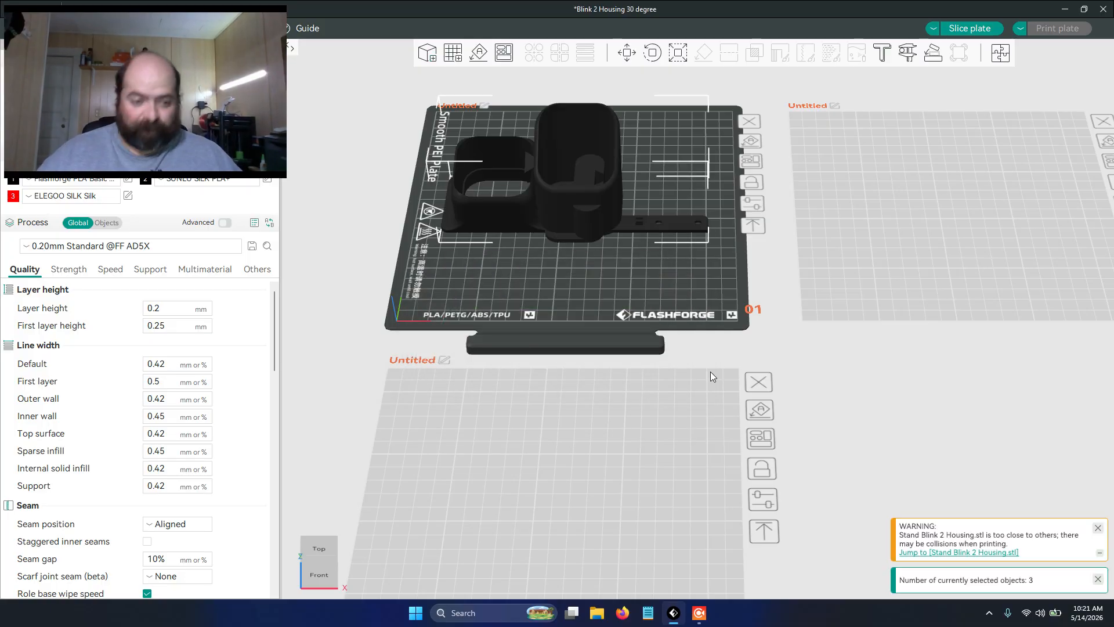
Move the obj_1_Corps de maillage1 bracket from plate 1 onto plate 3.
click(702, 271)
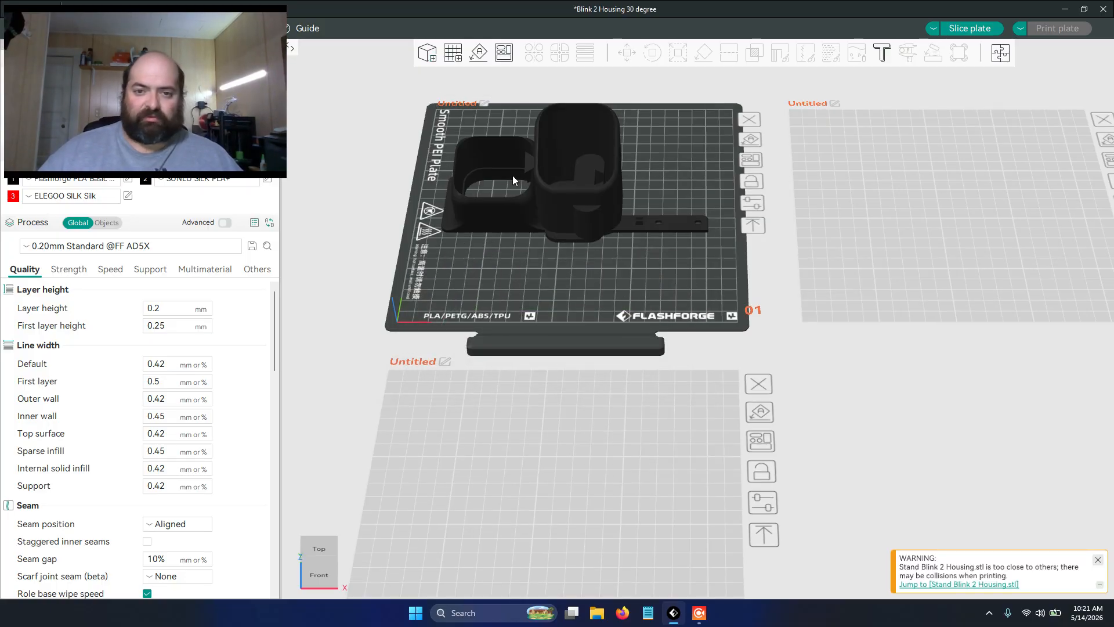
click(642, 228)
double_click(643, 225)
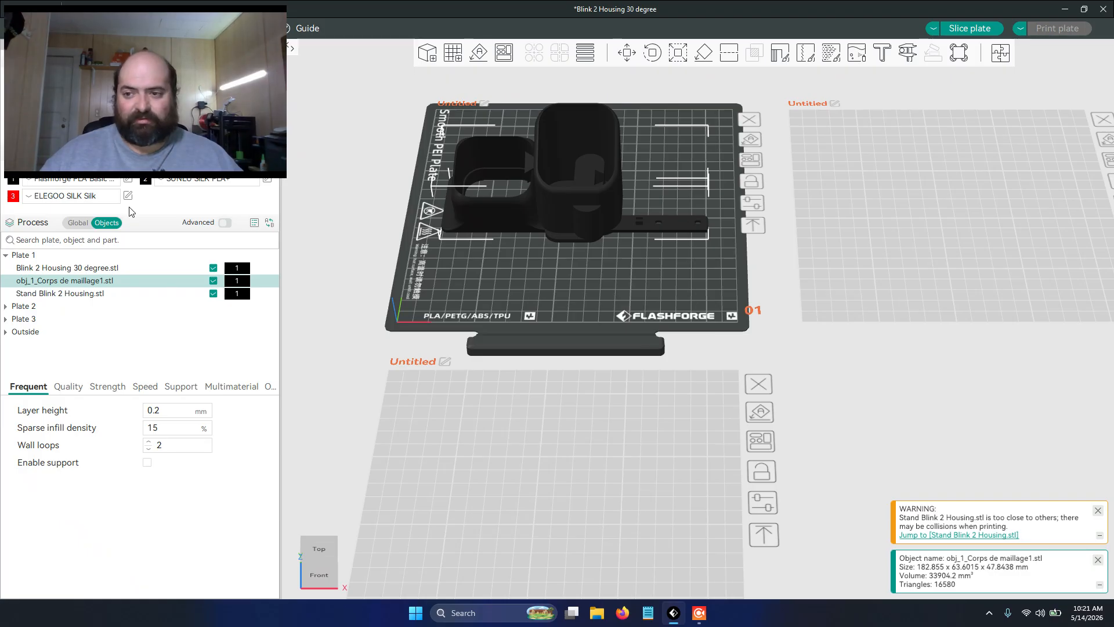
click(79, 225)
drag(661, 227, 645, 516)
Separate the two objects on plate 1 and move the Blink 2 Housing 30 degree model onto plate 2.
drag(583, 173, 492, 179)
drag(583, 217, 668, 231)
drag(499, 221, 513, 221)
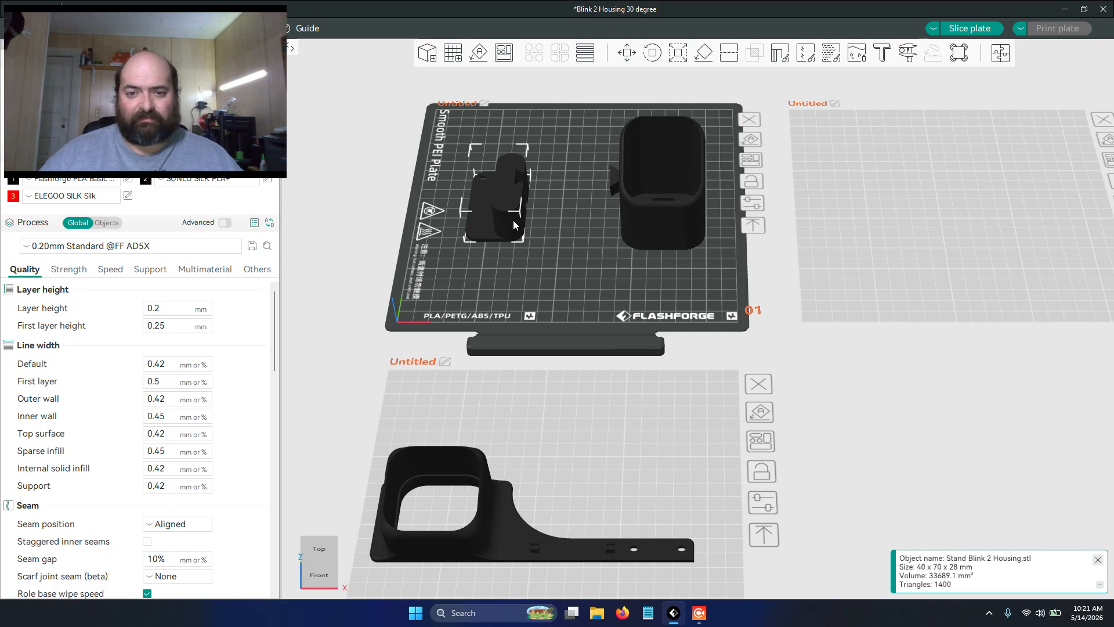
drag(651, 225, 1026, 211)
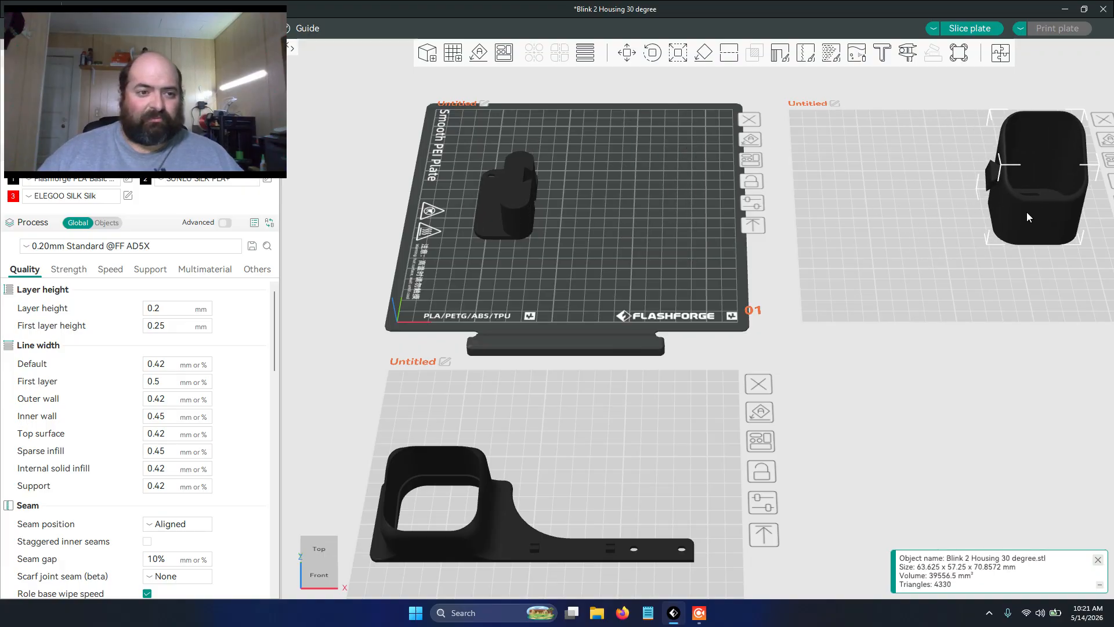
click(632, 241)
key(z)
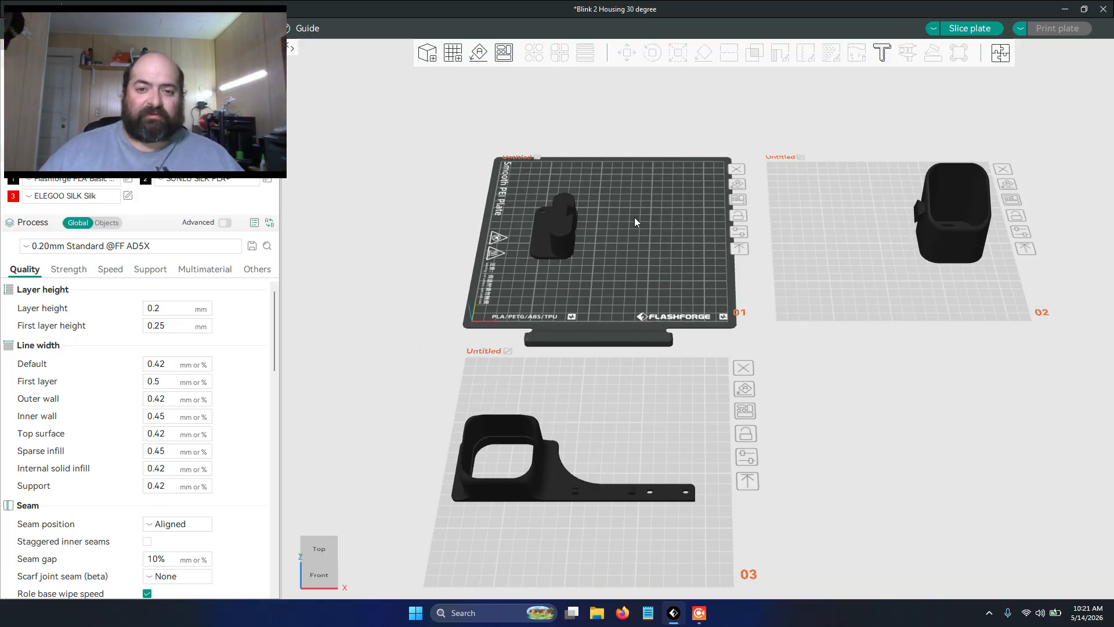
Delete the obj_1_Corps de maillage1 bracket from plate 3.
drag(635, 222, 639, 246)
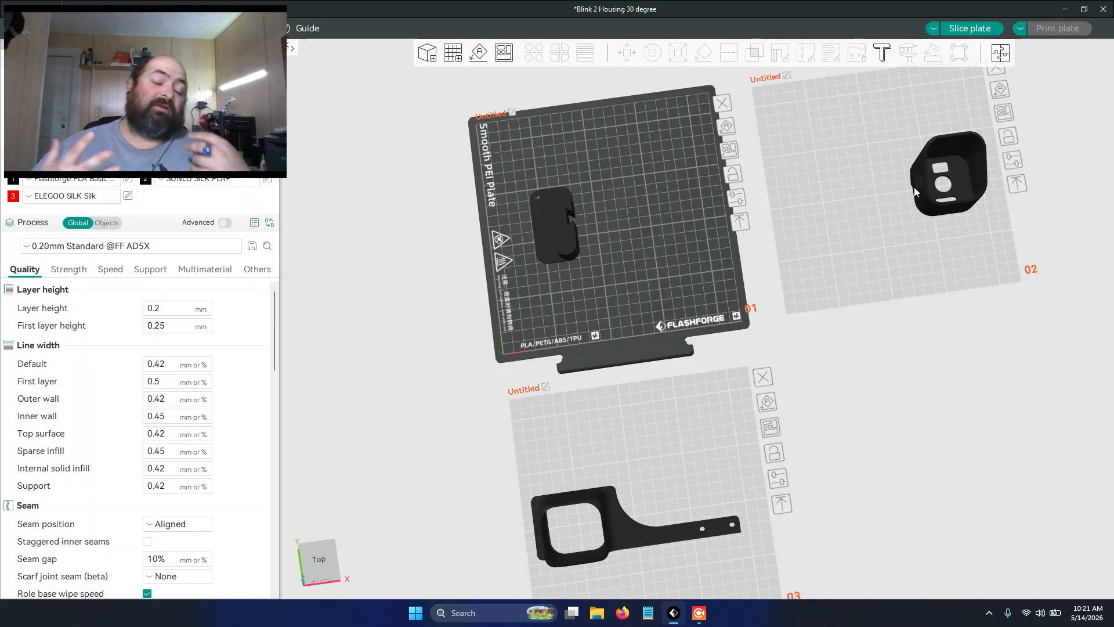
right_drag(760, 417, 735, 246)
drag(751, 423, 684, 384)
right_drag(640, 270, 739, 331)
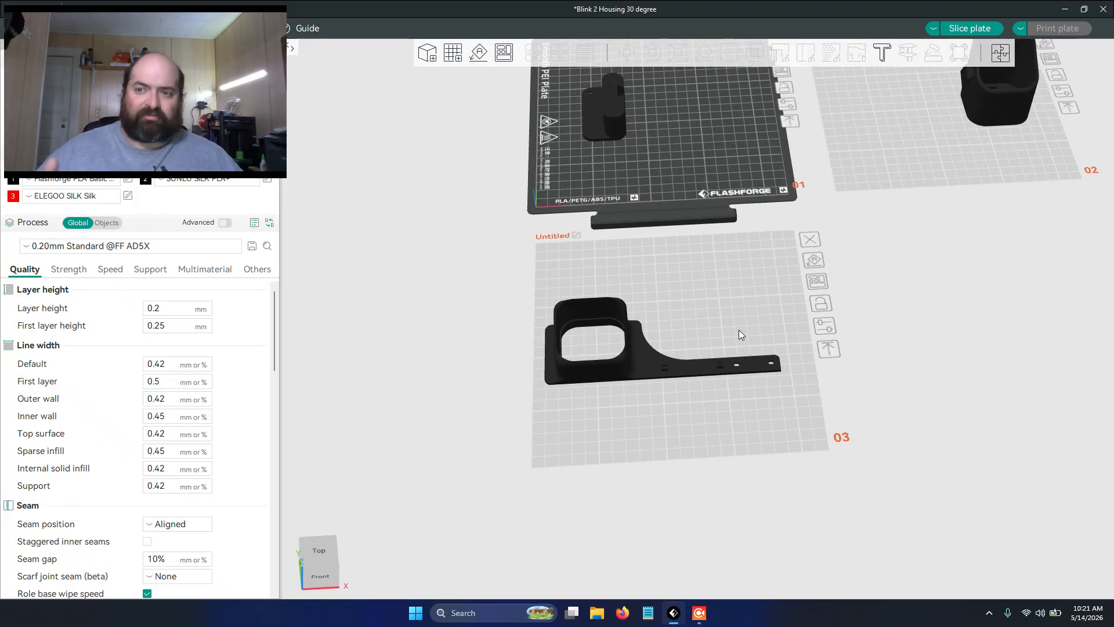
click(639, 362)
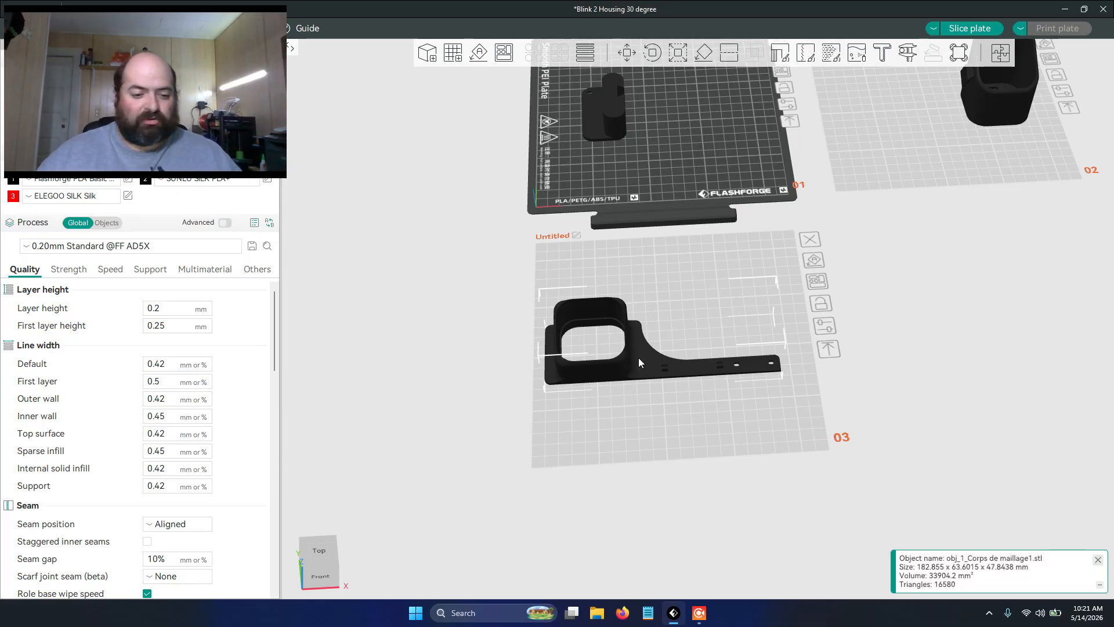
key(Delete)
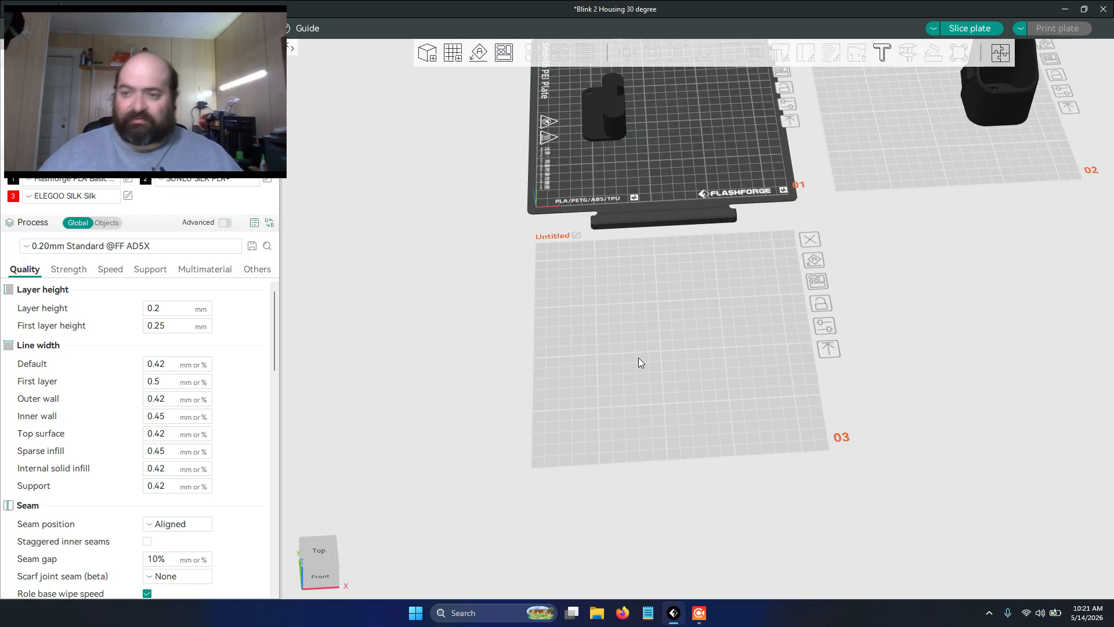
Delete the Stand Blink 2 Housing object from plate 1.
drag(764, 361, 758, 382)
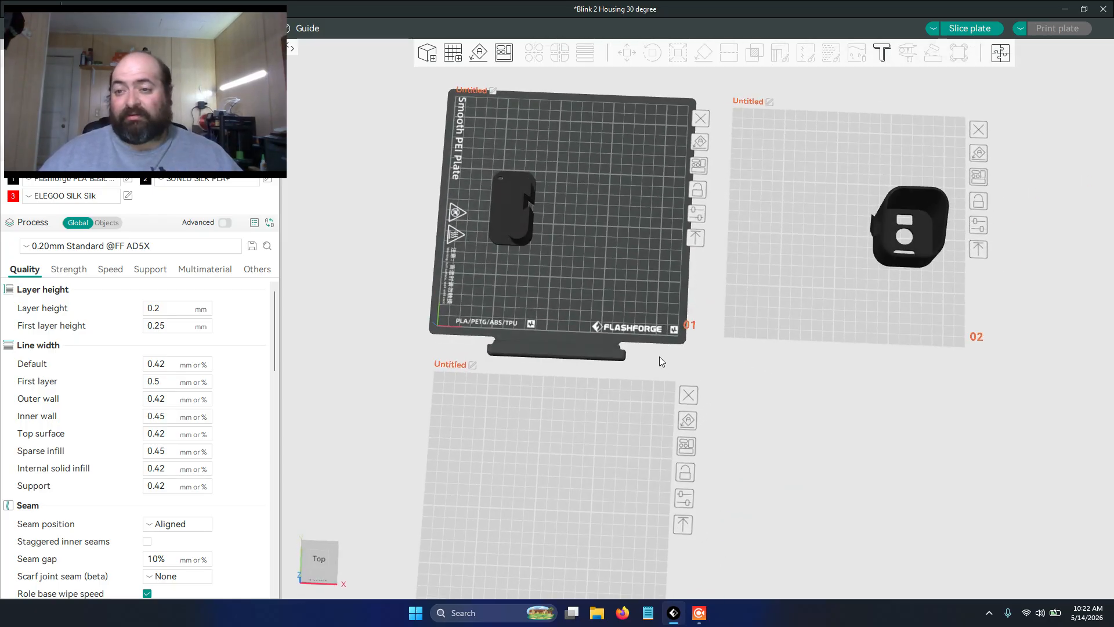
scroll(714, 288, up, 2)
click(462, 194)
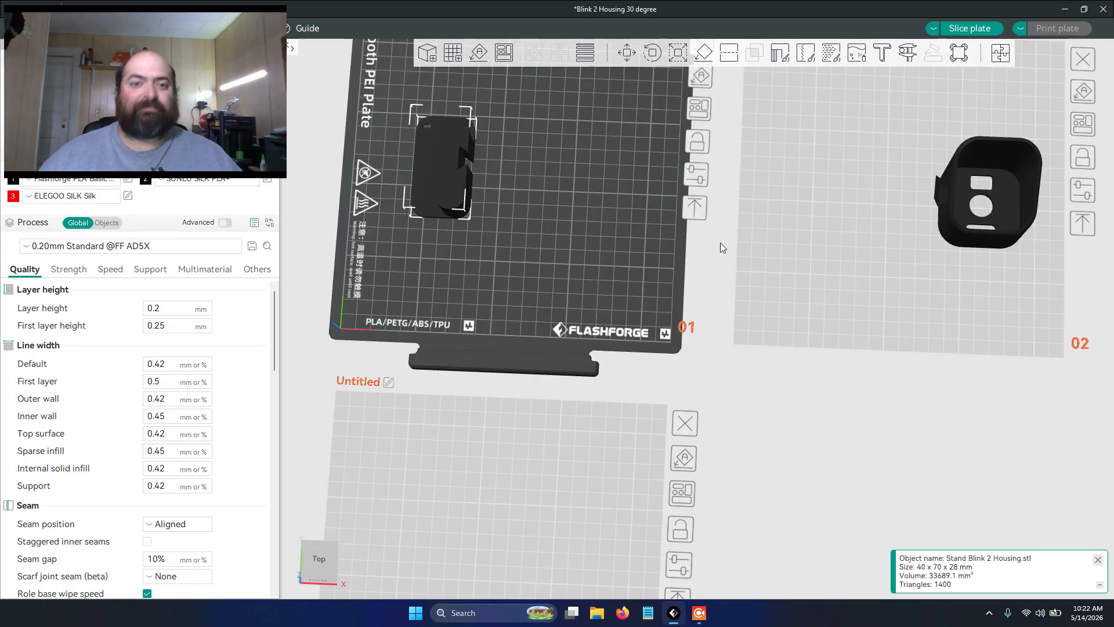
right_click(435, 176)
click(436, 165)
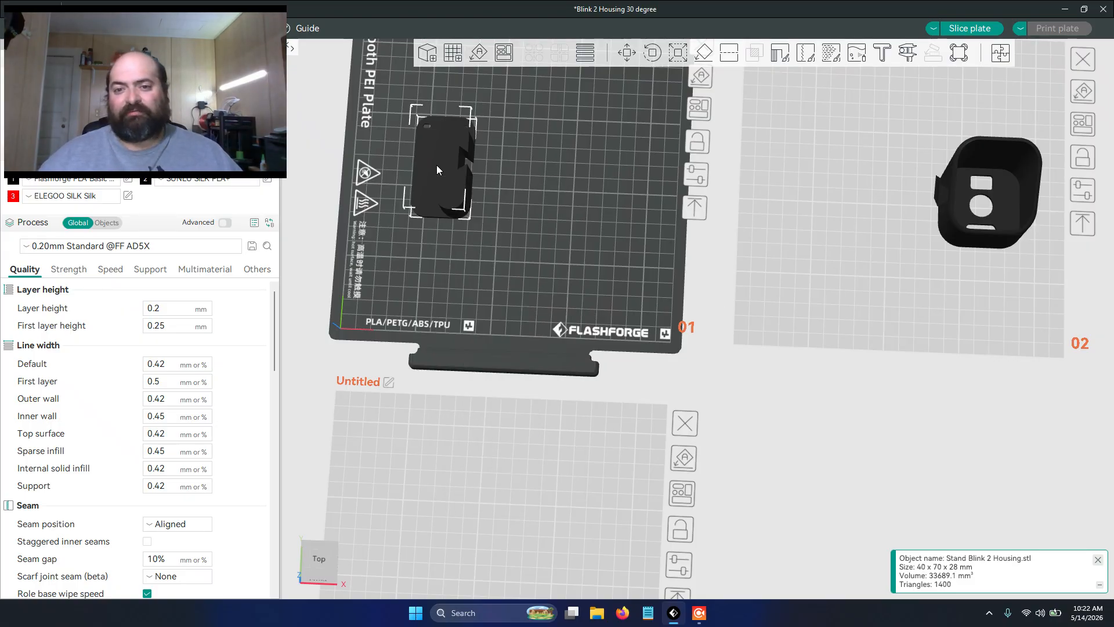
right_click(436, 165)
click(451, 143)
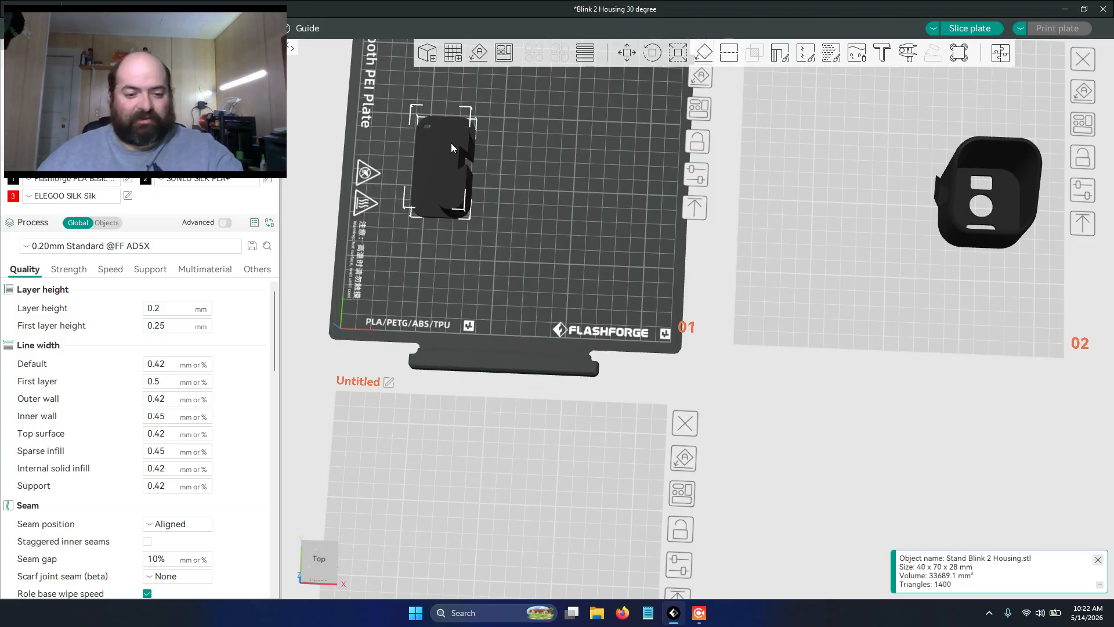
key(Delete)
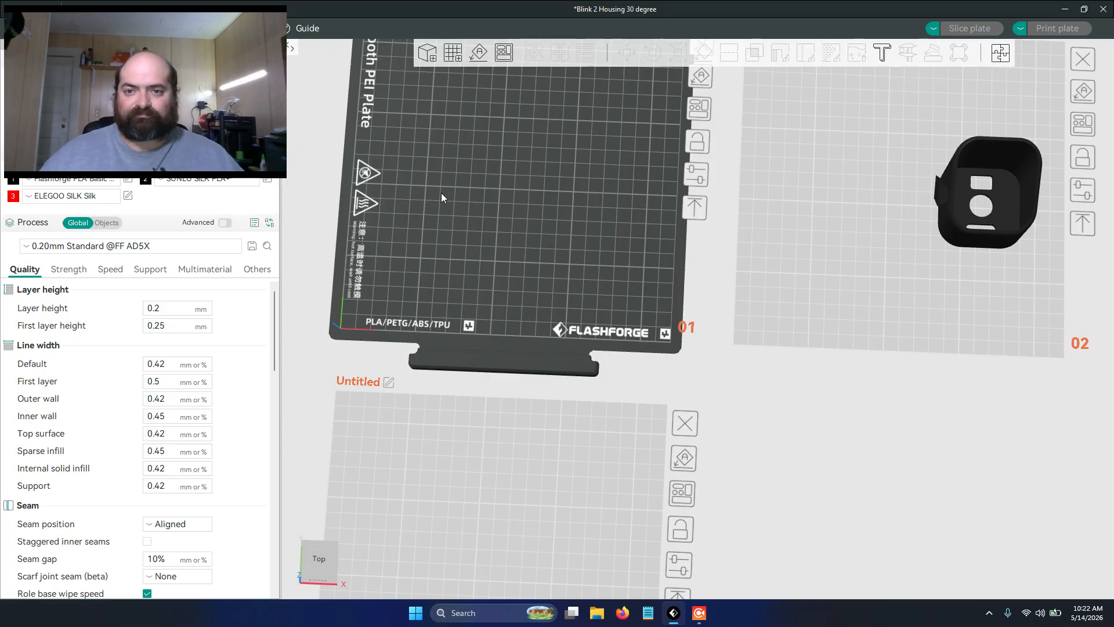
Import the obj_1_Body1 model from the Blink-Camera folder onto plate 1.
drag(441, 193, 436, 69)
click(428, 55)
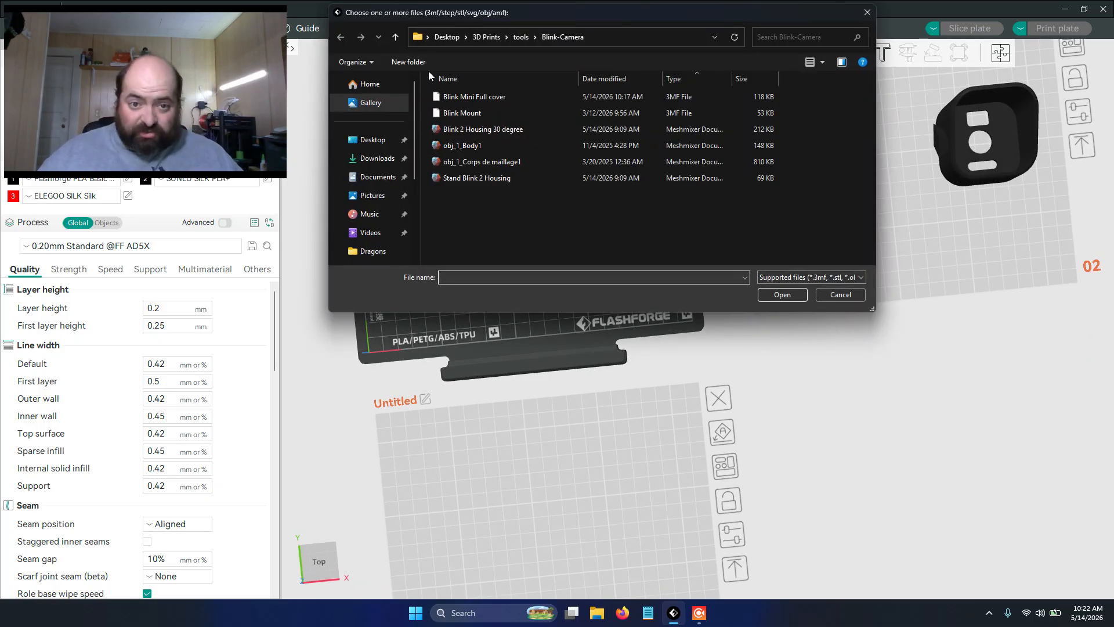
click(497, 144)
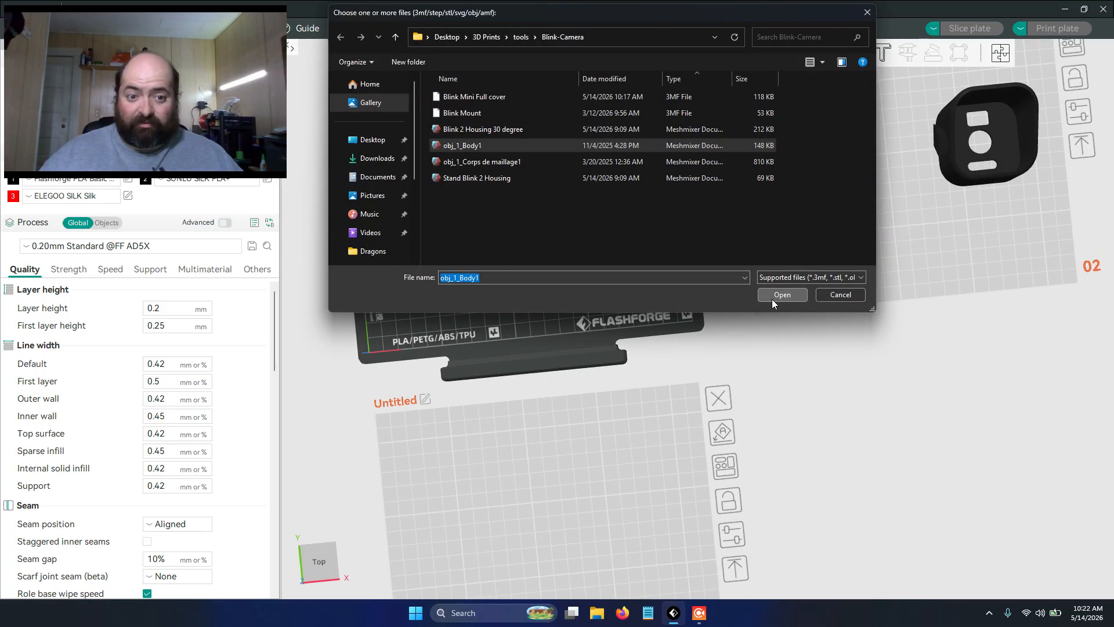
click(772, 296)
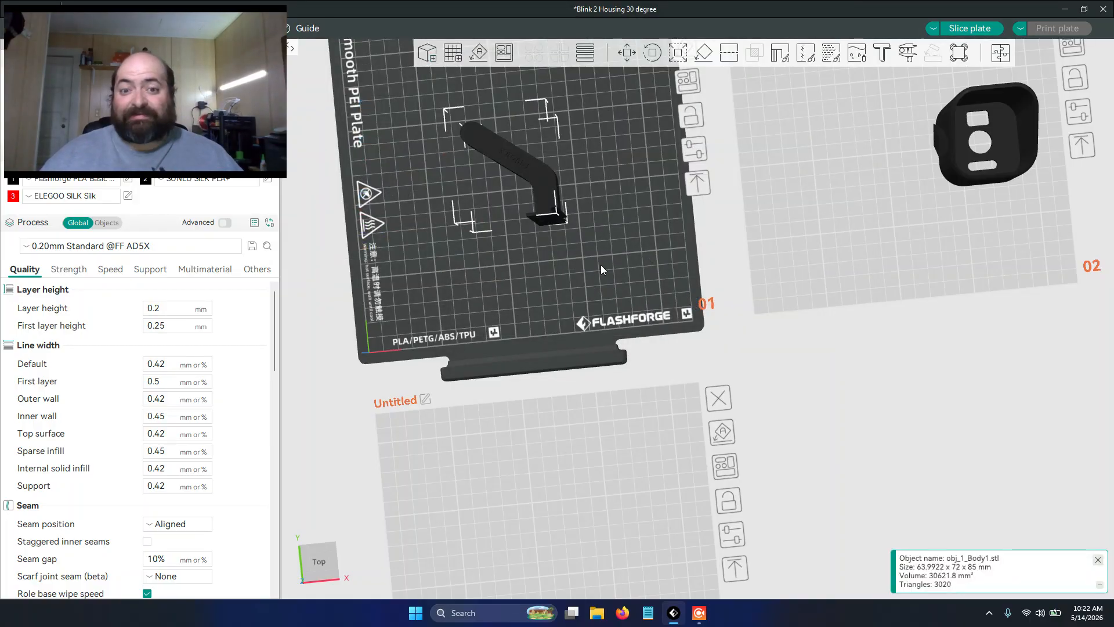
Examine the obj_1_Body1 arm on plate 1 and the side mounting tab of the camera housing on plate 2.
drag(529, 276, 591, 242)
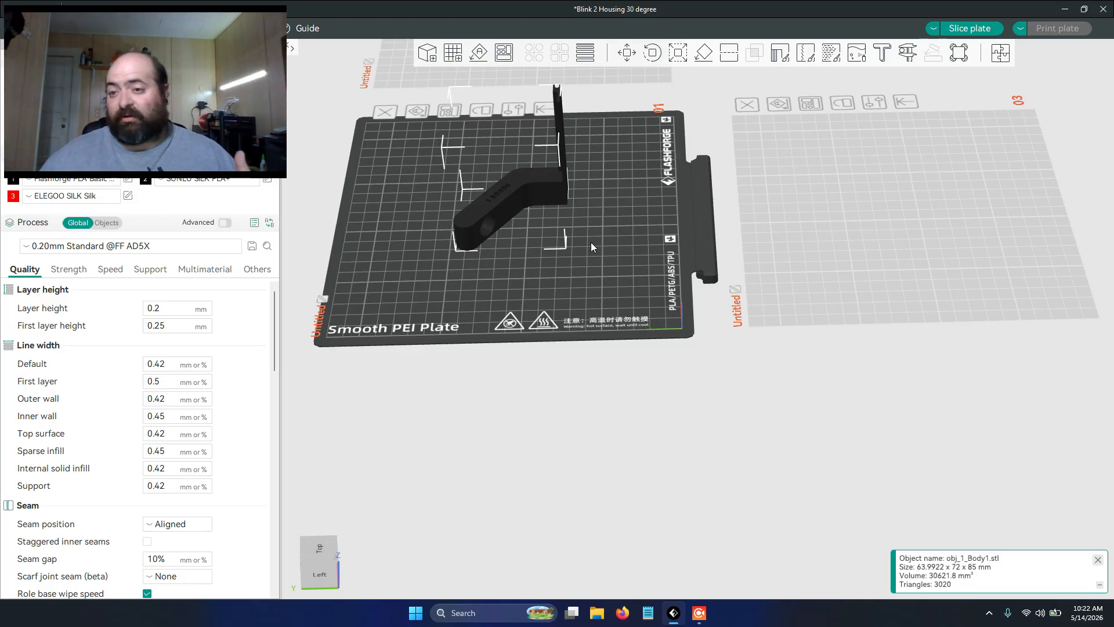
drag(589, 250, 587, 286)
drag(821, 338, 869, 364)
scroll(868, 363, up, 5)
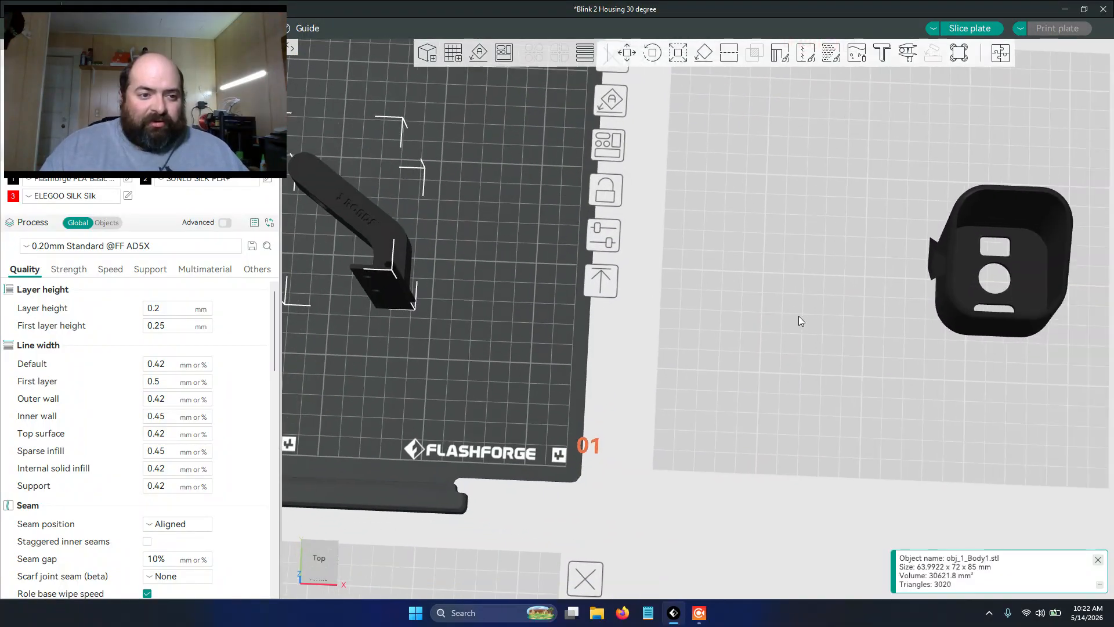
right_drag(798, 316, 611, 214)
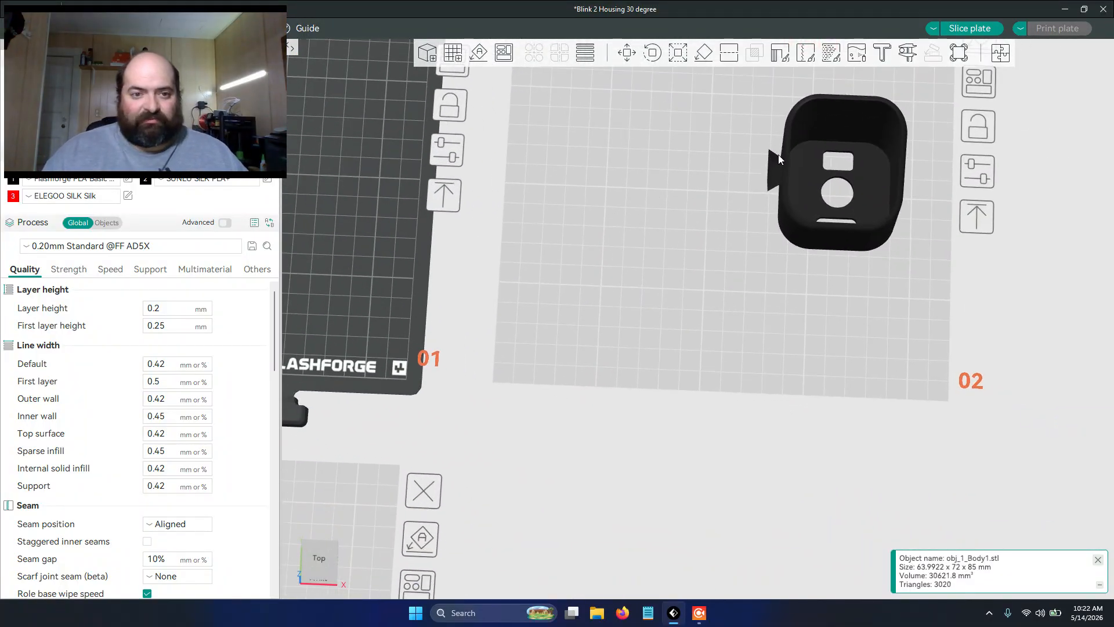
click(663, 190)
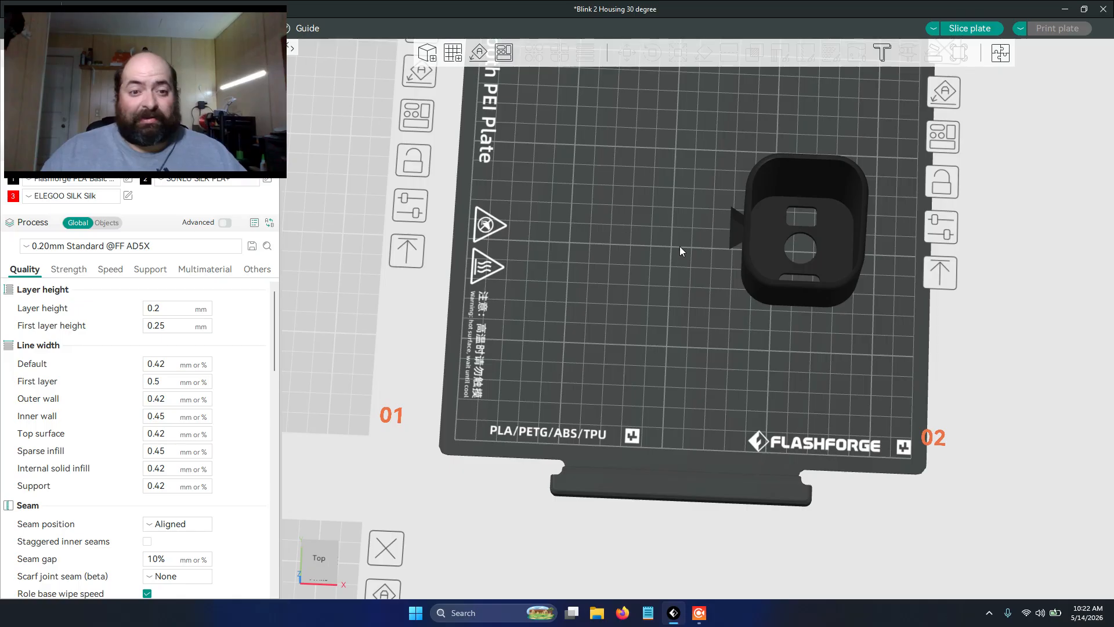
drag(726, 231, 733, 238)
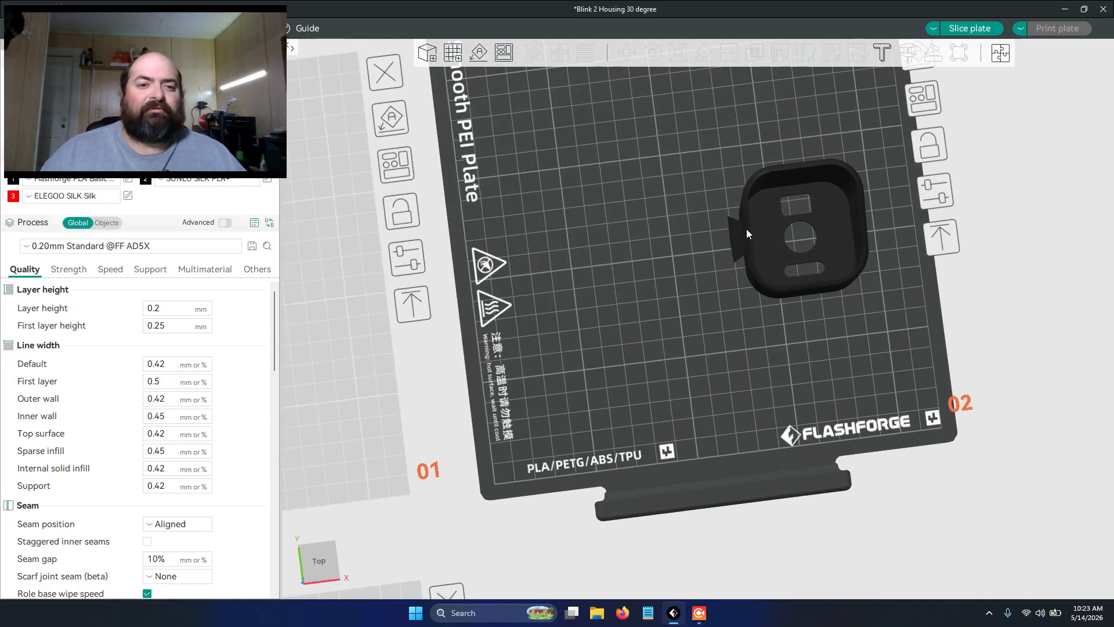
Set up a planar cut on the plate 2 housing, turning the cutting plane vertical and aligning it with the wall behind the side tab.
click(747, 230)
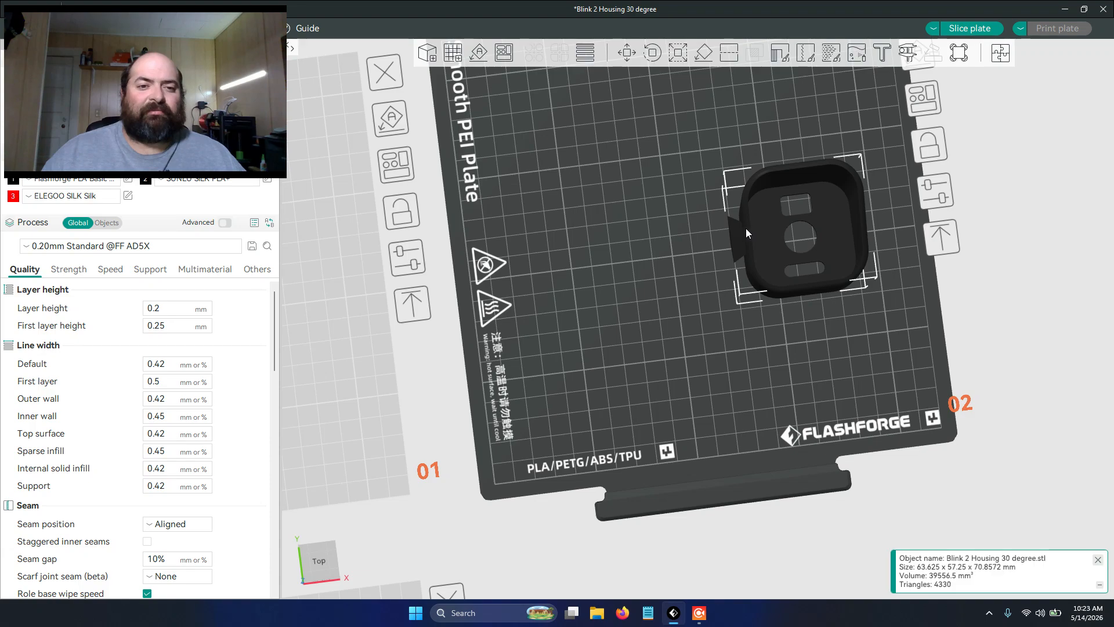
click(727, 55)
drag(601, 260, 566, 218)
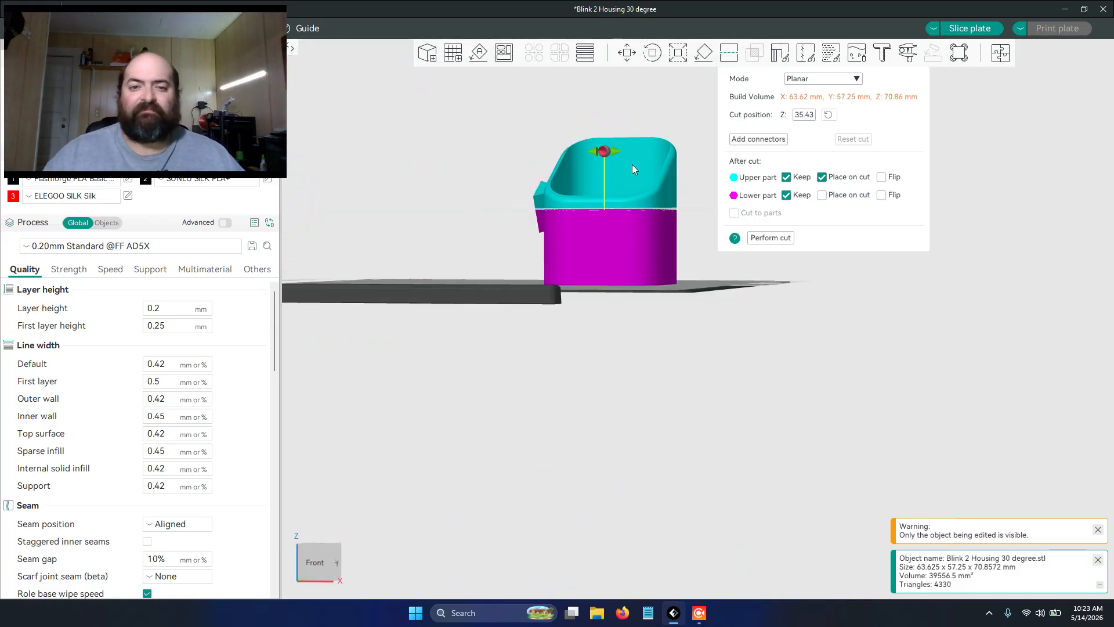
drag(383, 172, 563, 229)
drag(698, 354, 472, 340)
drag(445, 248, 504, 241)
drag(627, 315, 535, 316)
drag(558, 271, 525, 304)
mouse_move(472, 340)
mouse_down()
mouse_move(501, 364)
mouse_move(484, 361)
mouse_move(478, 249)
mouse_move(468, 303)
mouse_move(485, 346)
mouse_up()
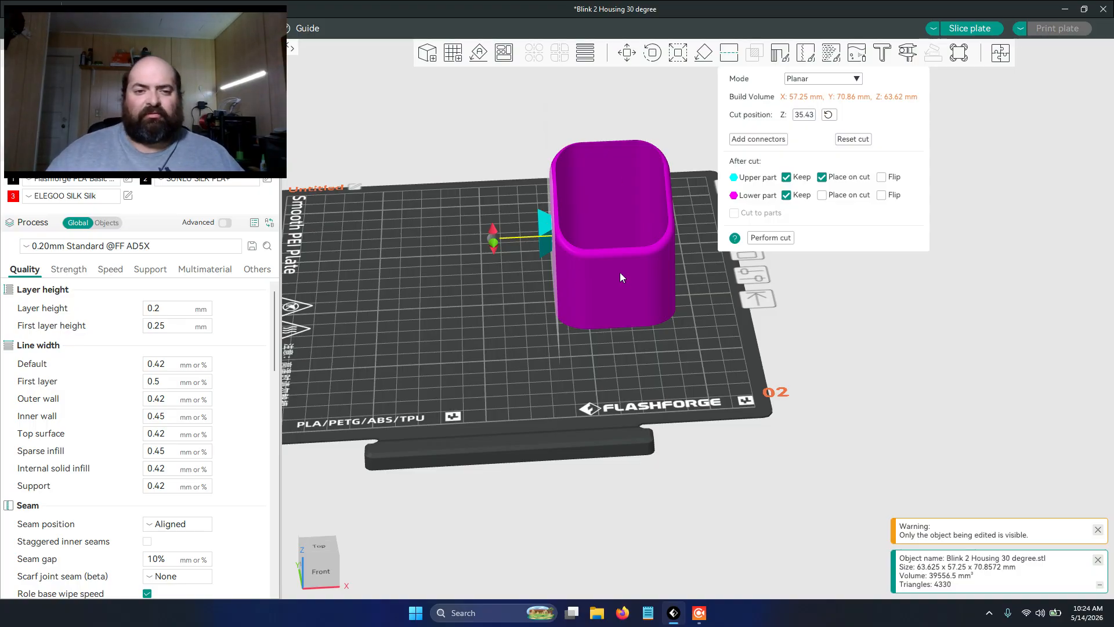
Perform the cut on the housing, keeping only the lower part so the side mounting tab is discarded.
click(786, 177)
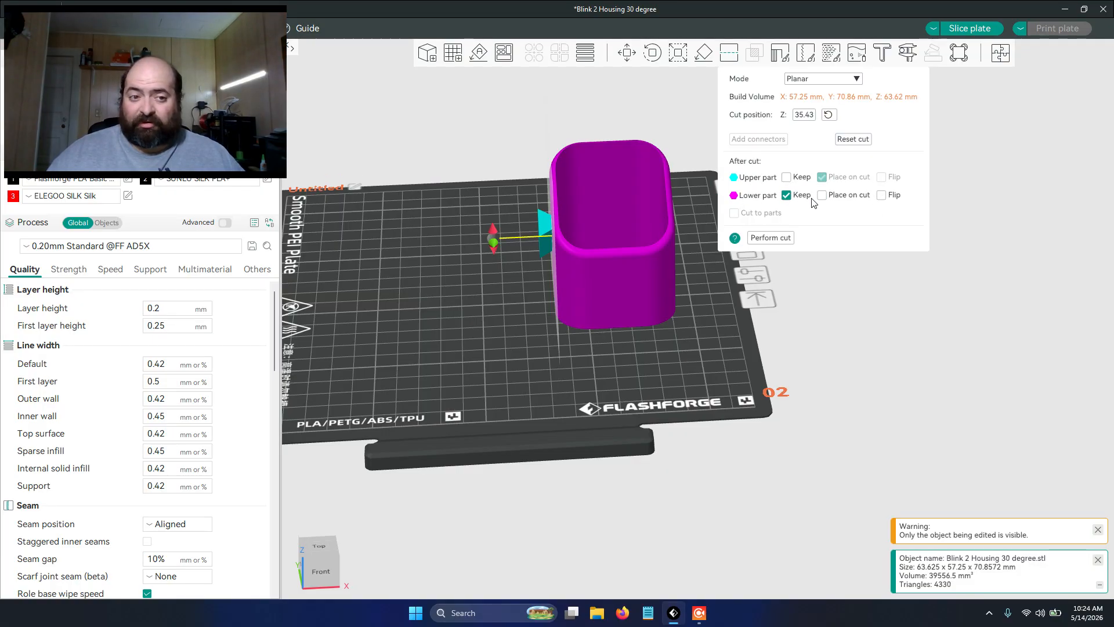
click(770, 238)
key(1)
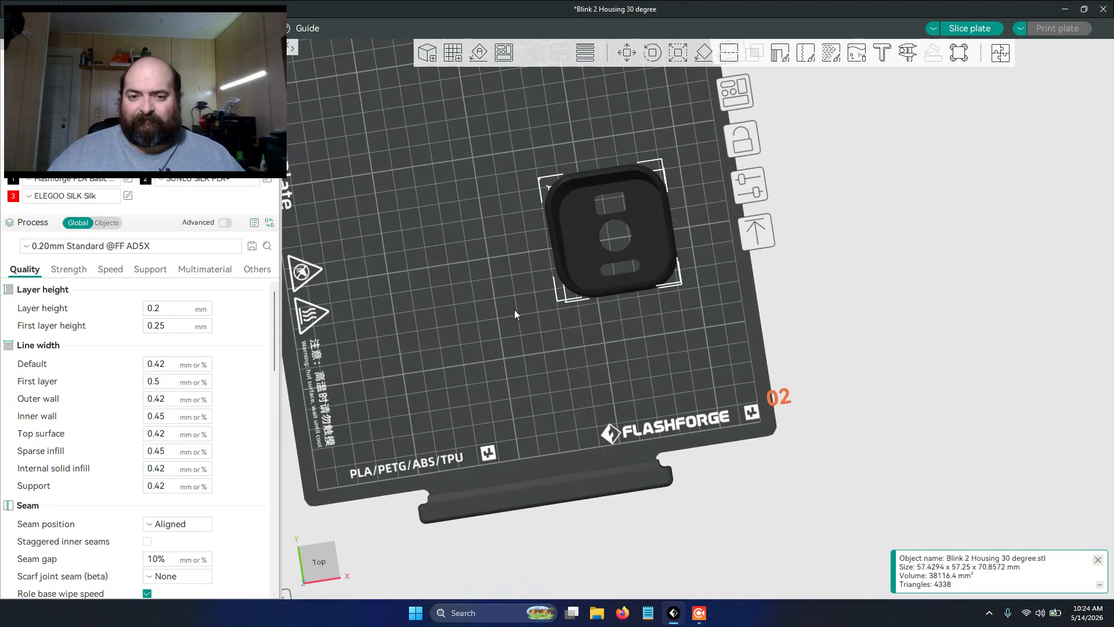
Move the camera housing from plate 2 onto plate 1, beside the obj_1_Body1 arm.
drag(499, 292, 540, 274)
drag(570, 330, 499, 326)
scroll(498, 321, down, 5)
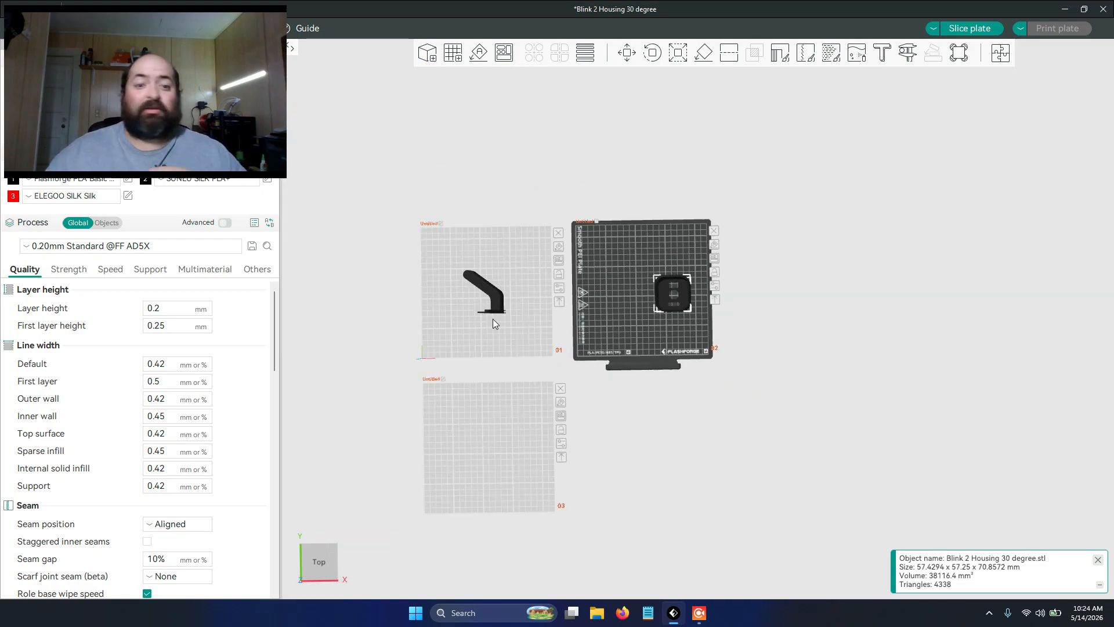
scroll(575, 337, up, 5)
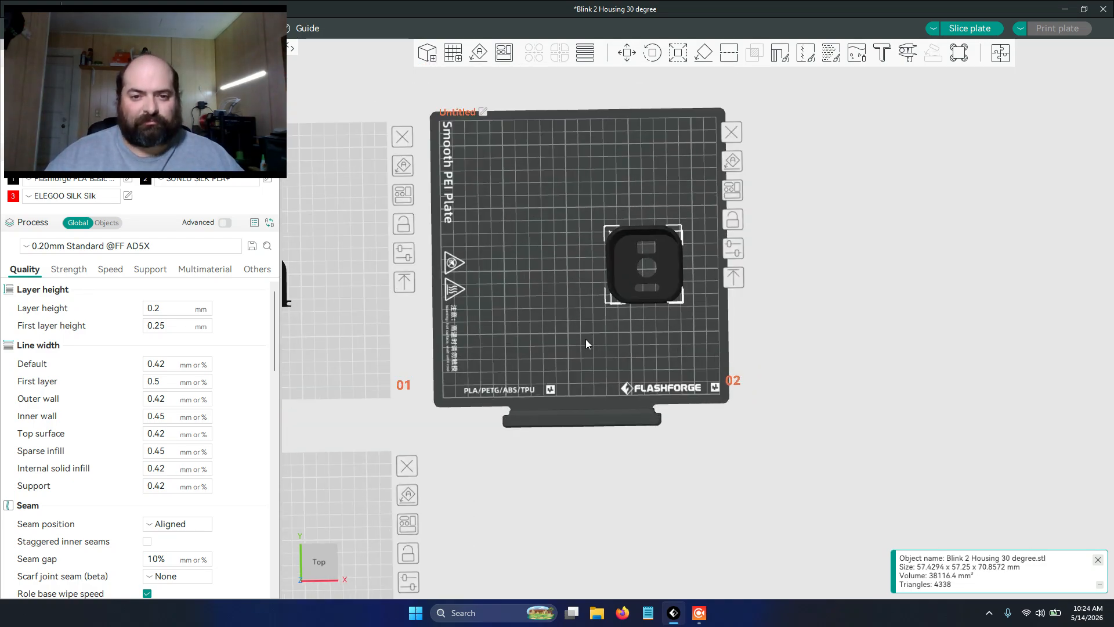
drag(890, 256, 354, 294)
click(457, 358)
drag(428, 329, 458, 342)
key(1)
scroll(664, 356, up, 3)
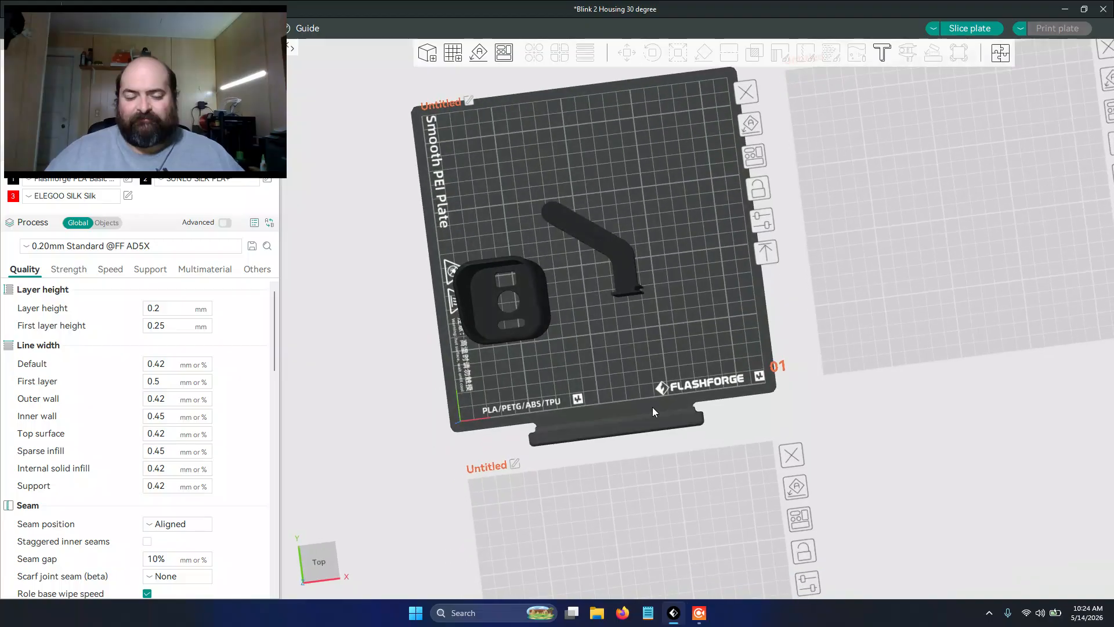
Reposition the obj_1_Body1 arm next to the camera housing on plate 1 and compare the two parts from the front.
drag(605, 258, 590, 336)
drag(680, 328, 704, 313)
drag(642, 347, 608, 350)
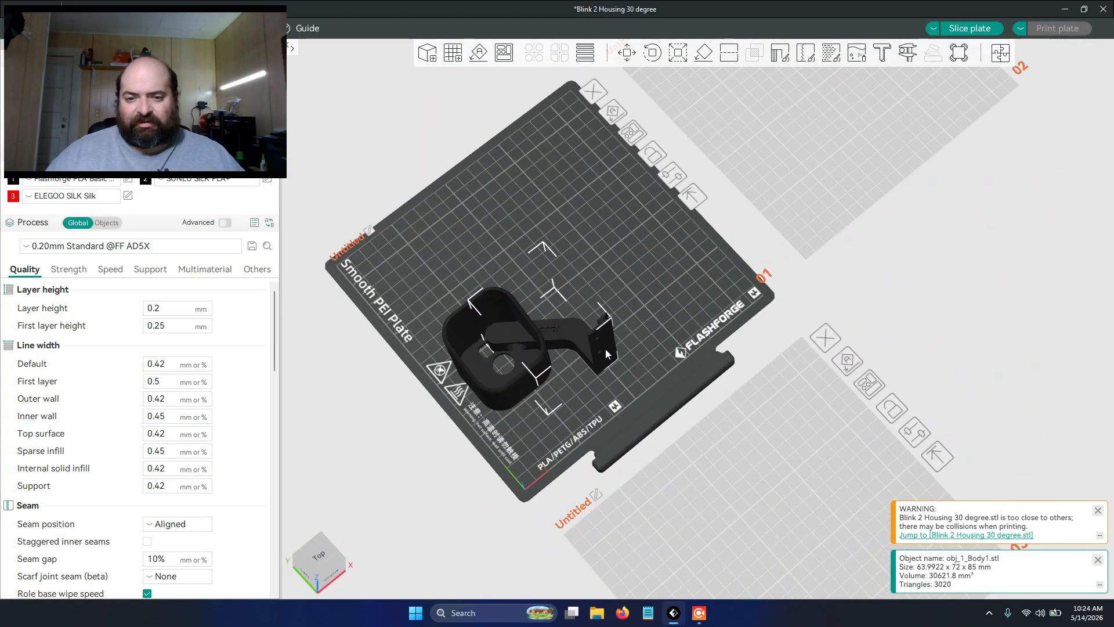
drag(686, 308, 655, 270)
drag(571, 368, 666, 361)
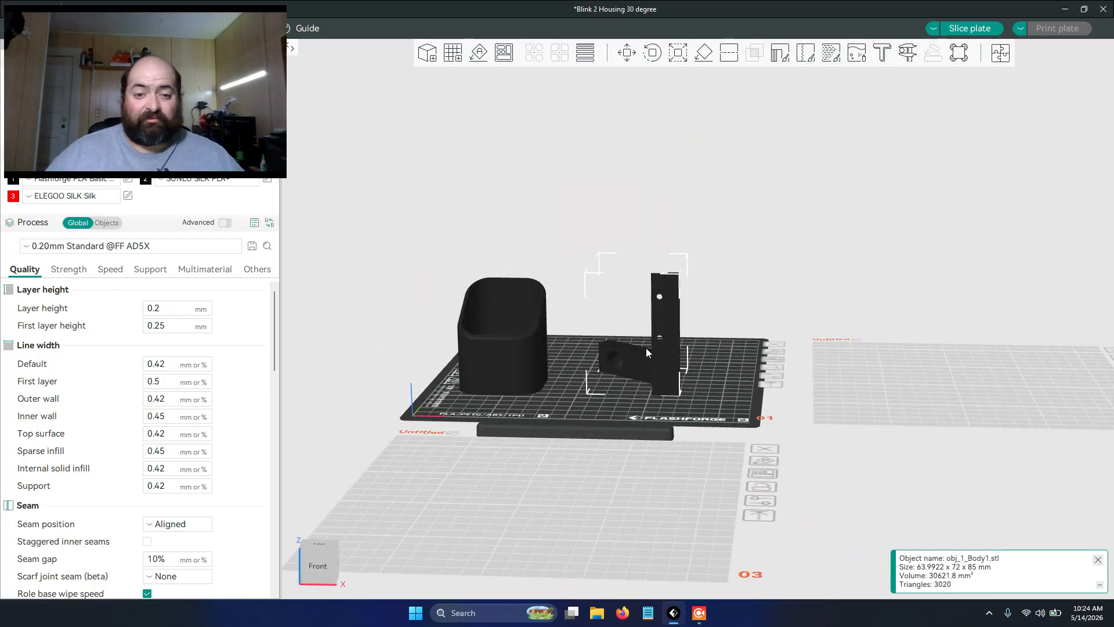
drag(607, 378, 619, 351)
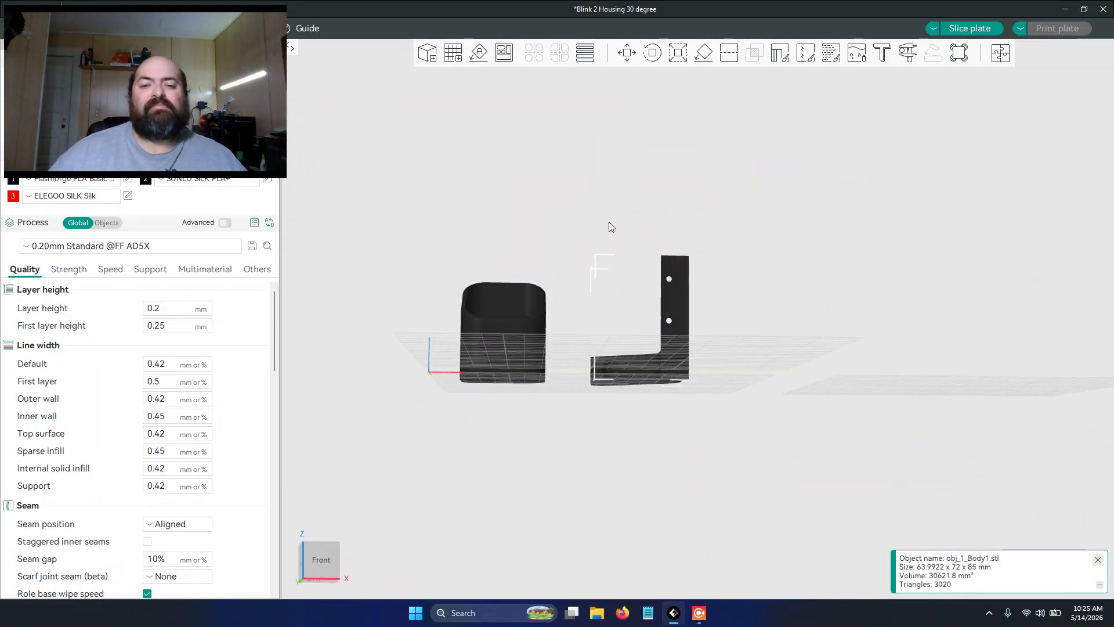
drag(608, 222, 611, 259)
Rotate the camera housing 90° about the X axis so it lies with its opening facing forward.
click(532, 361)
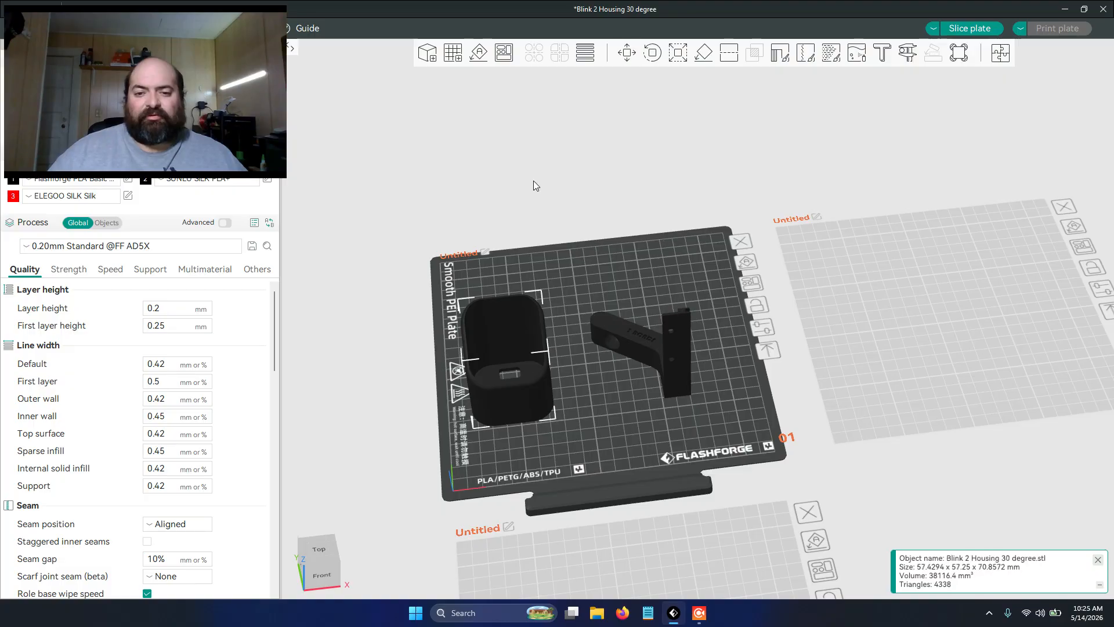
drag(656, 243, 600, 246)
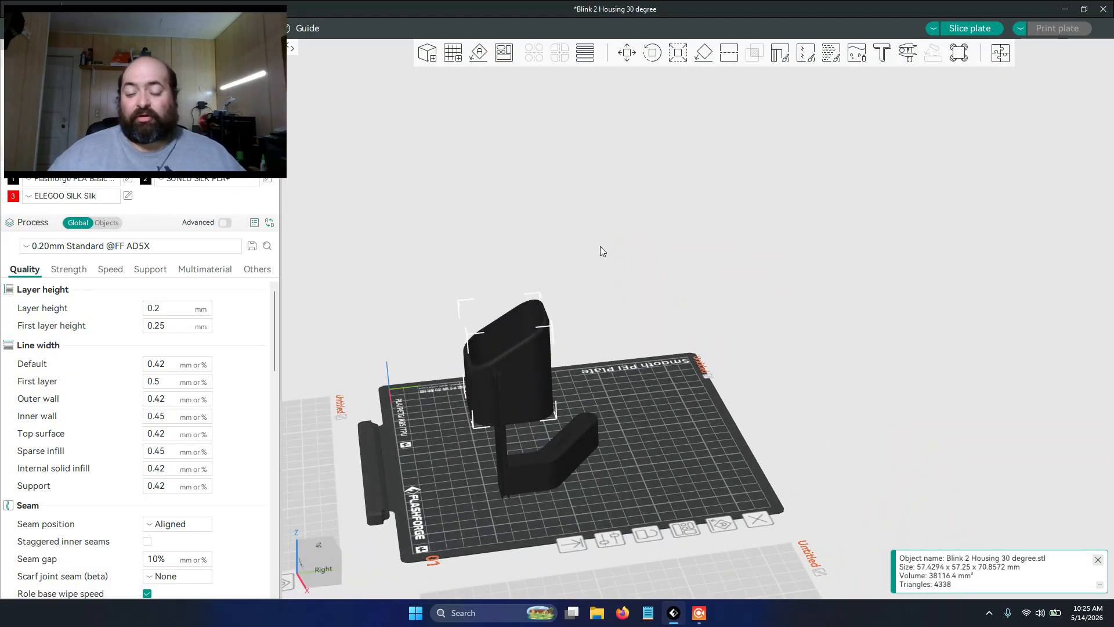
right_drag(600, 372, 677, 357)
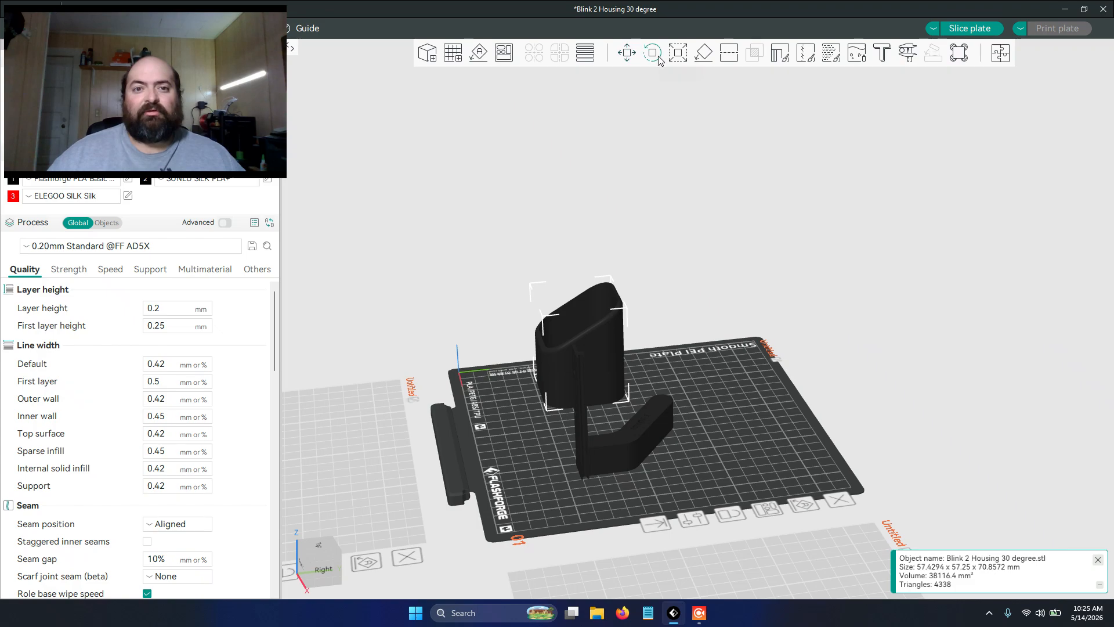
click(658, 56)
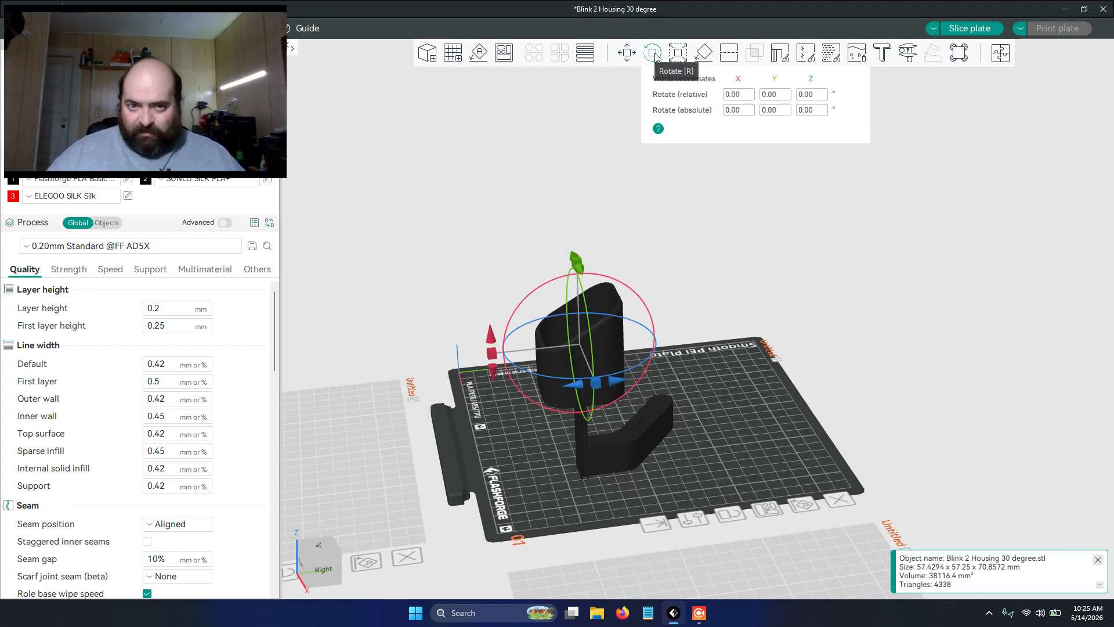
drag(535, 361, 576, 380)
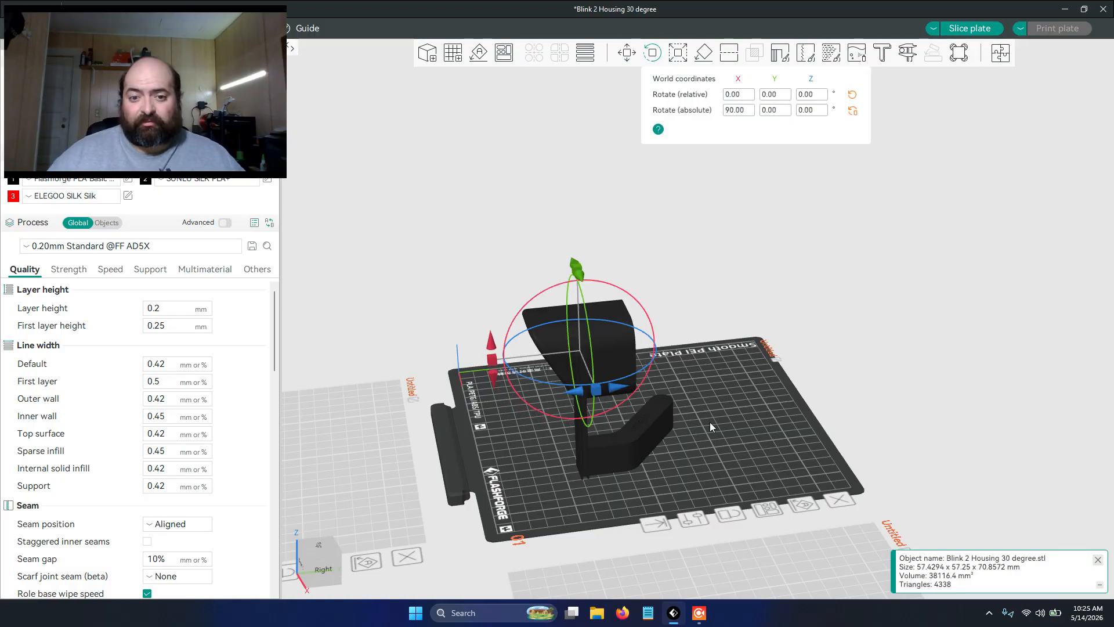
click(701, 429)
Move the arm up against the housing to judge how they fit together, and set it back clear of the housing.
drag(703, 431, 546, 383)
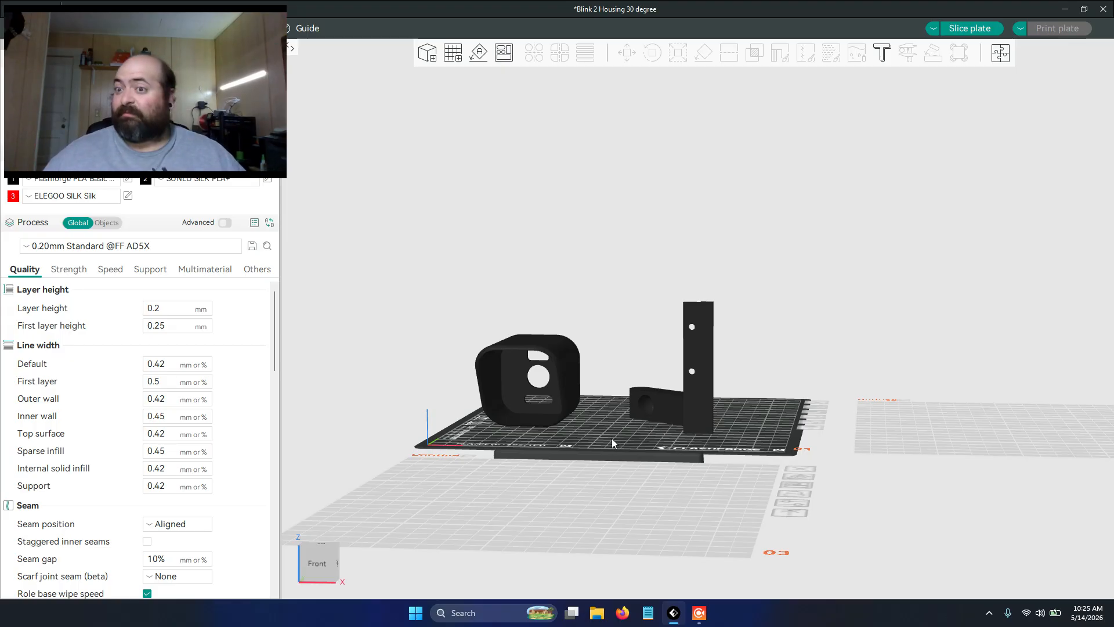
mouse_move(620, 435)
mouse_down()
mouse_move(618, 459)
mouse_move(654, 450)
mouse_move(626, 481)
mouse_move(643, 412)
mouse_move(637, 439)
mouse_up()
scroll(629, 434, up, 5)
click(593, 371)
drag(593, 371, 537, 404)
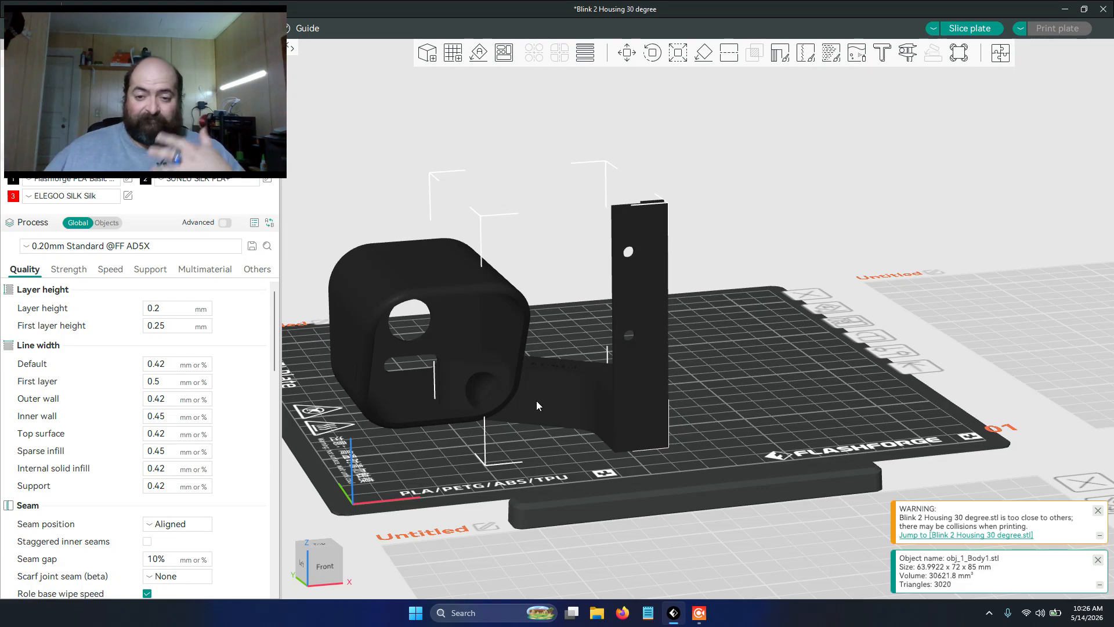
drag(412, 341, 343, 309)
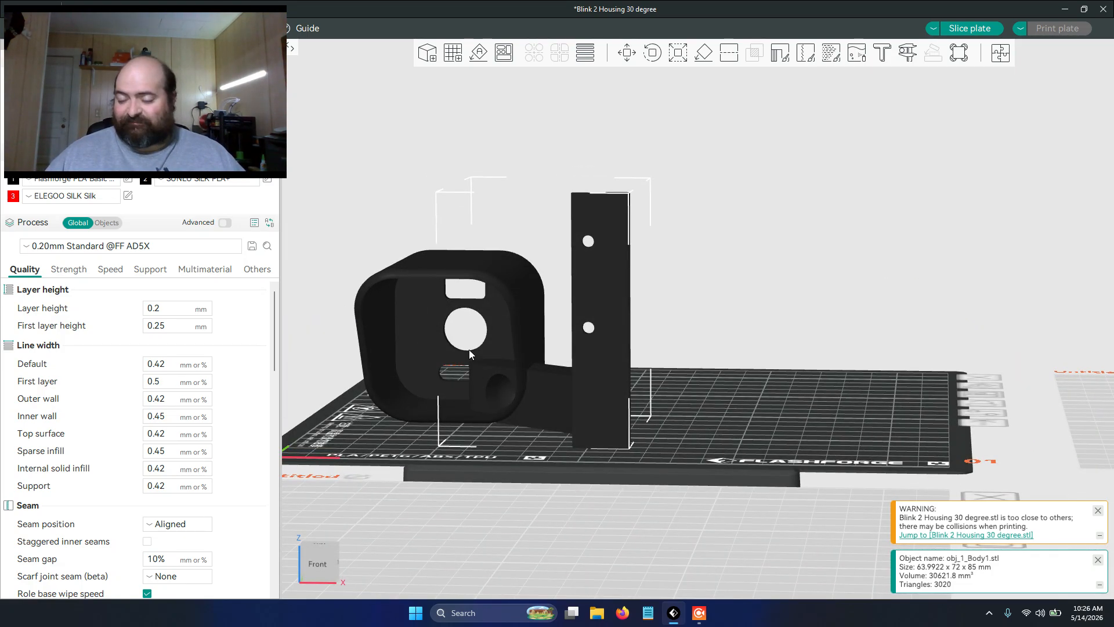
drag(430, 437, 526, 385)
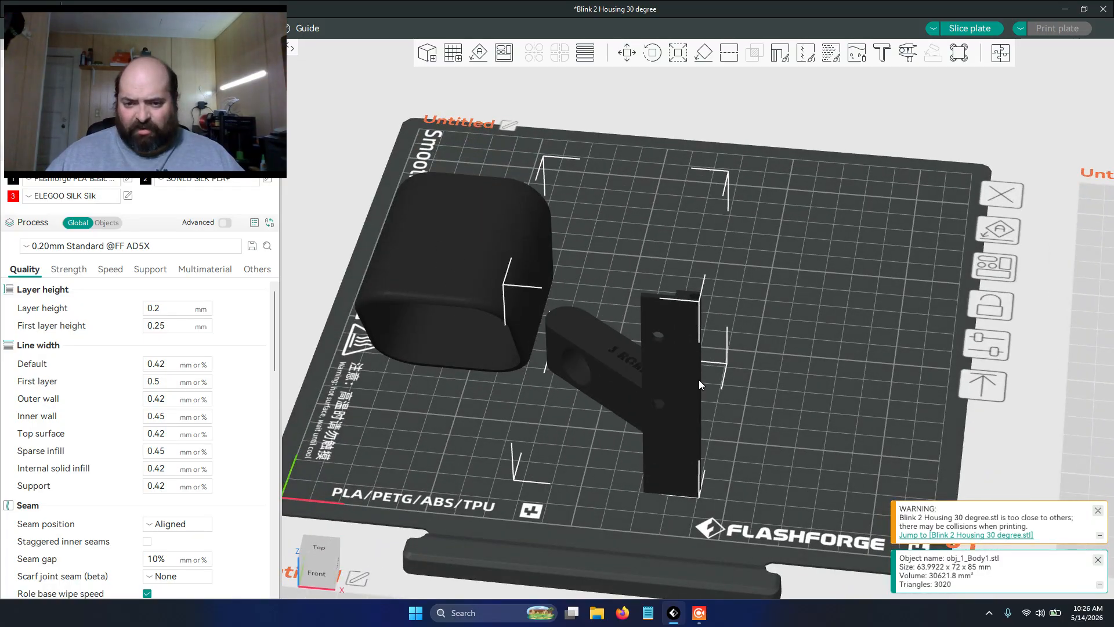
drag(698, 379, 818, 320)
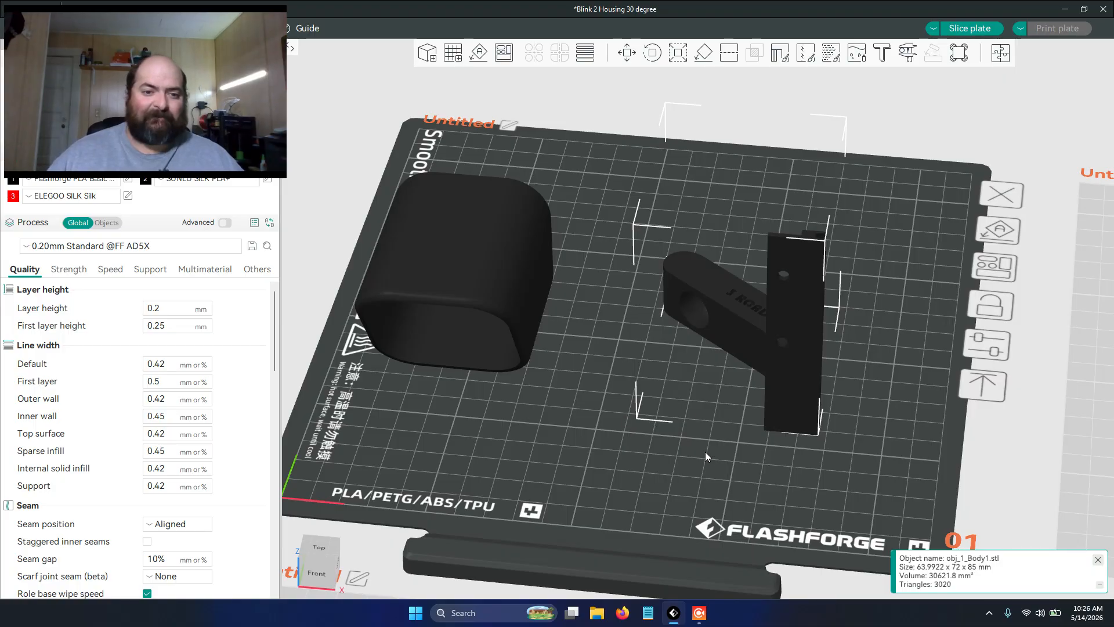
Set up a planar cut on the arm with a vertical cutting plane through its long section, keeping only the upper part.
key(1)
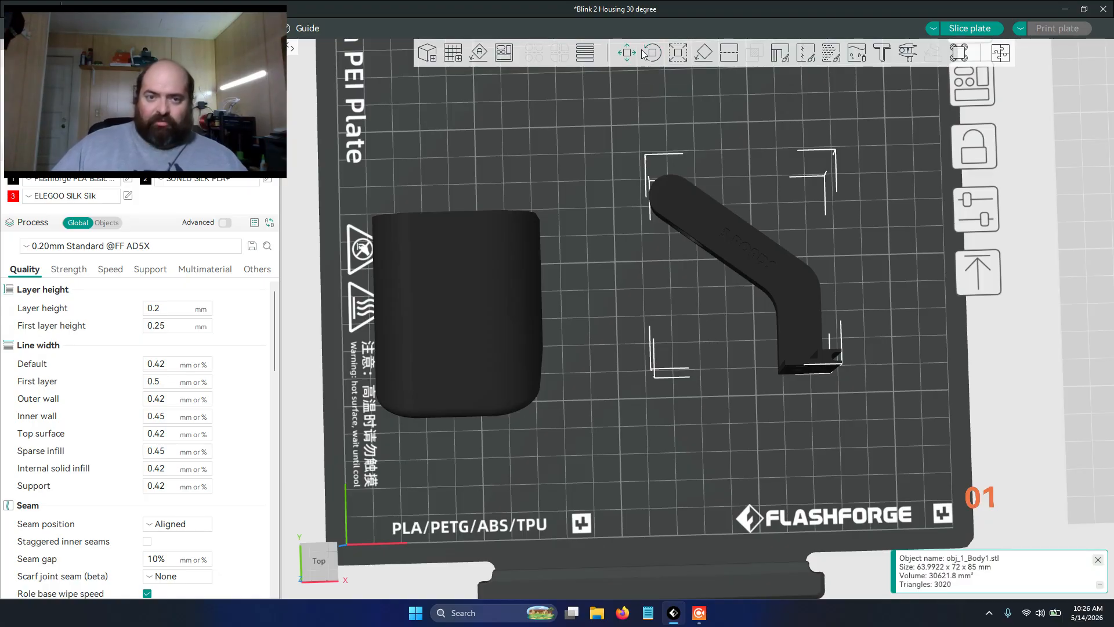
click(729, 53)
right_drag(594, 343, 514, 353)
drag(618, 354, 558, 366)
drag(545, 493, 608, 442)
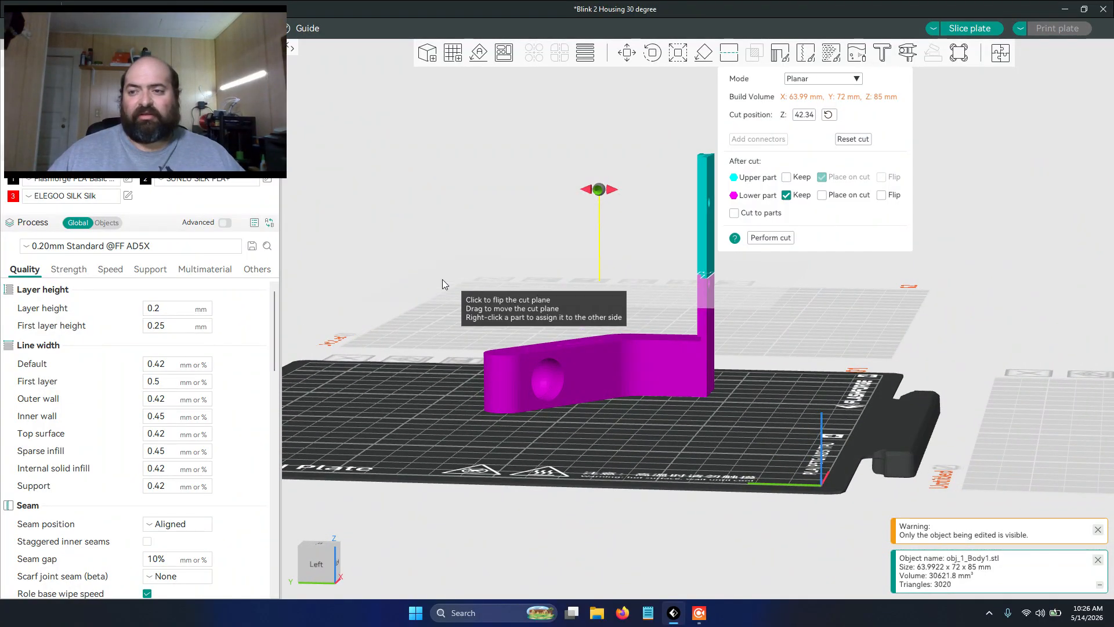
drag(764, 430, 709, 454)
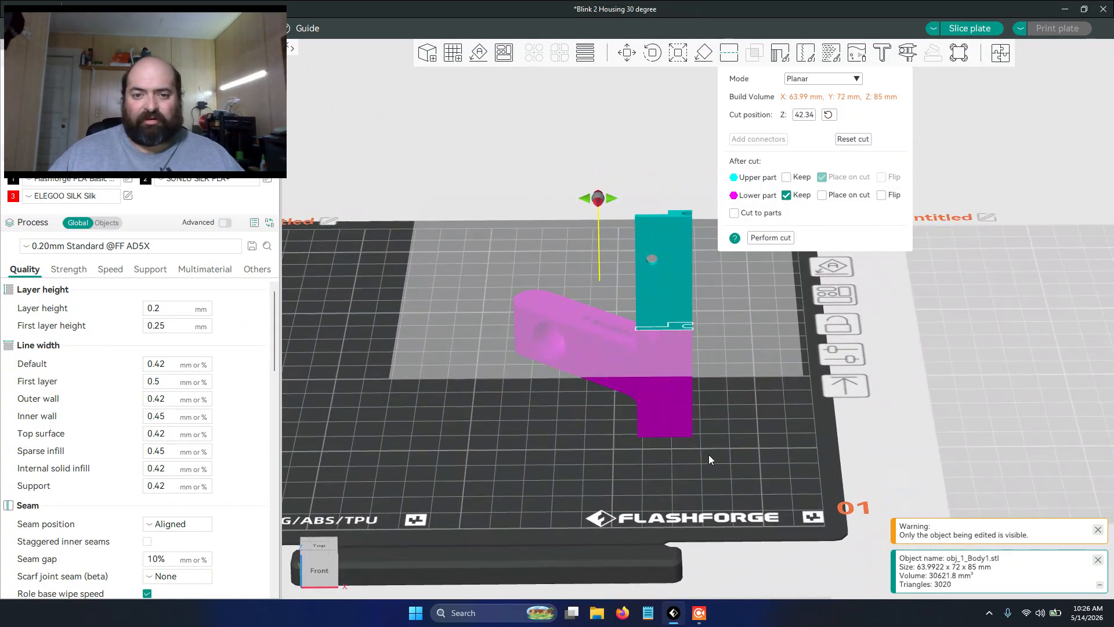
drag(603, 199, 636, 279)
right_drag(511, 397, 593, 349)
click(787, 195)
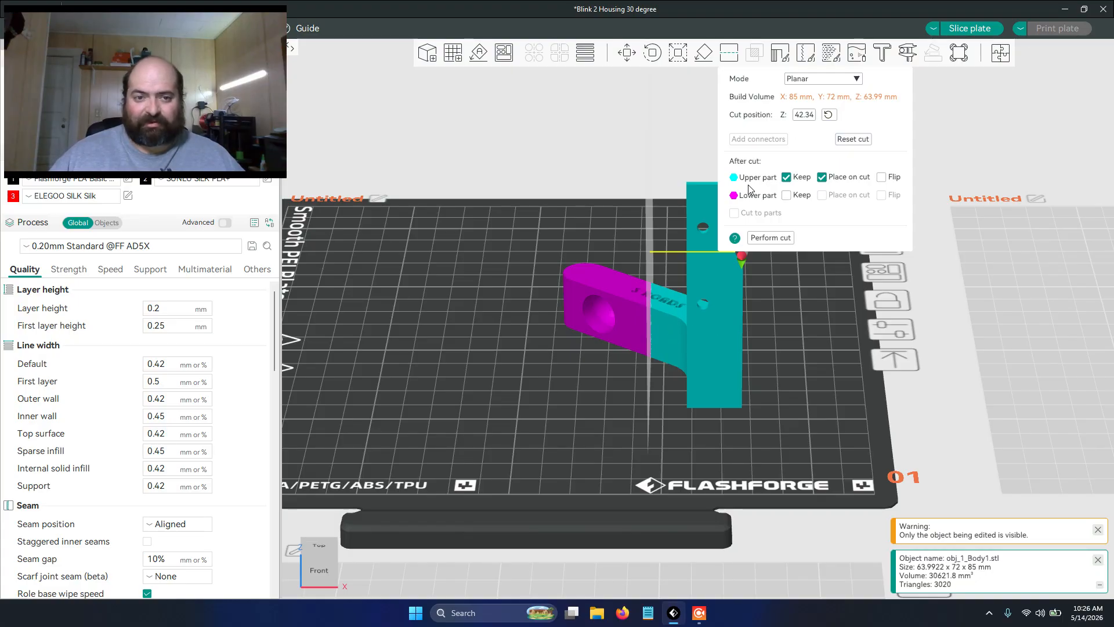
Rotate the cutting plane so that it crosses the arm's long section roughly at a right angle.
drag(579, 308, 641, 373)
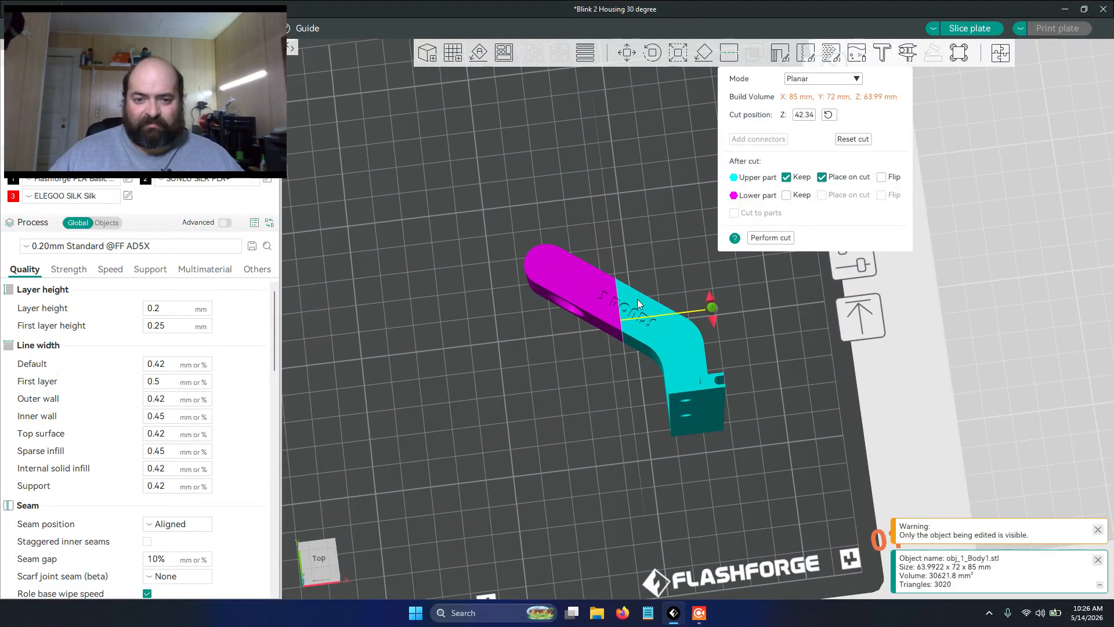
drag(566, 387, 600, 401)
right_drag(555, 413, 641, 394)
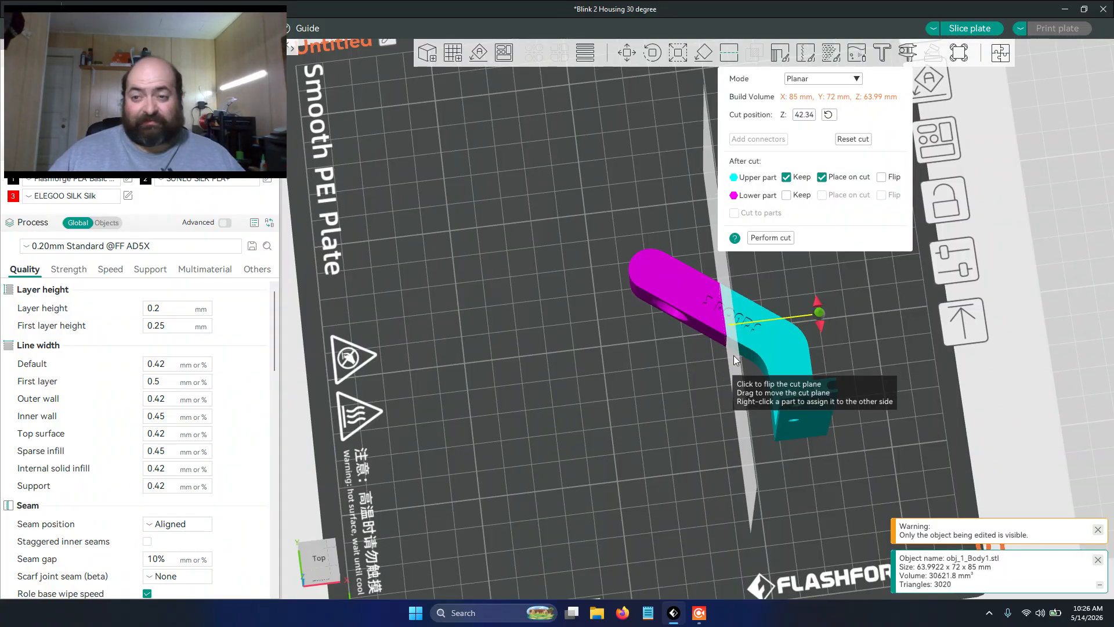
drag(685, 349, 694, 419)
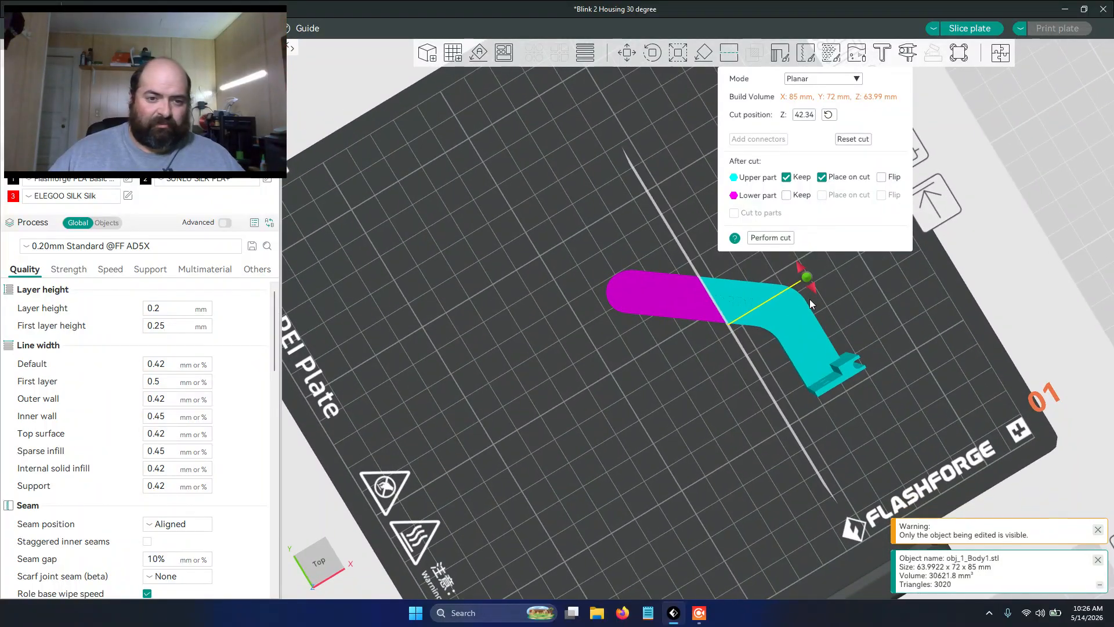
drag(811, 303, 845, 343)
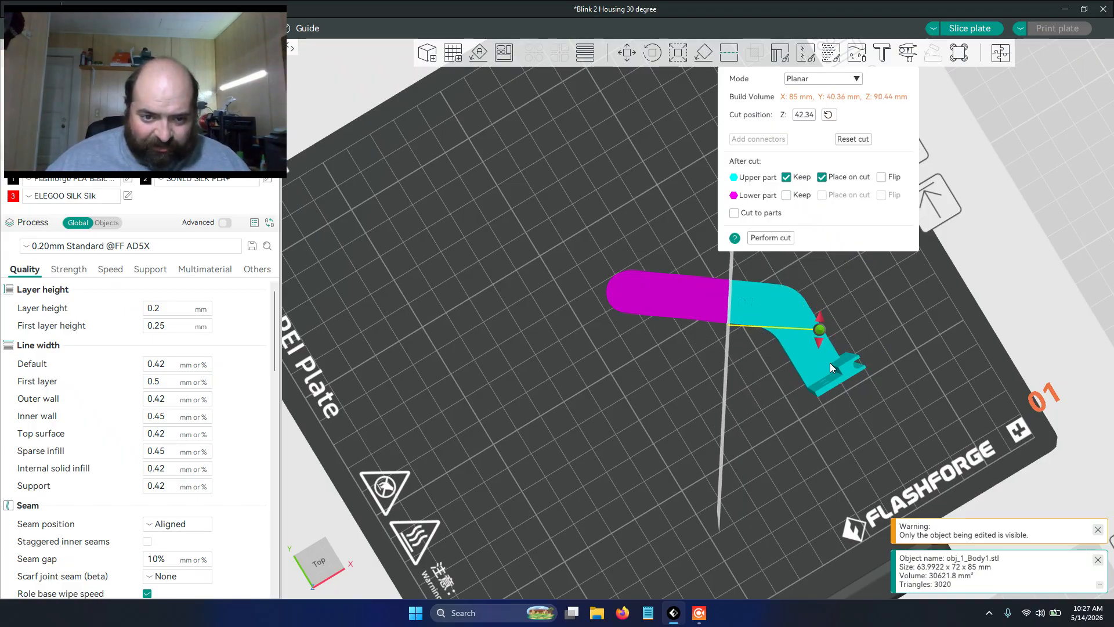
scroll(768, 425, up, 5)
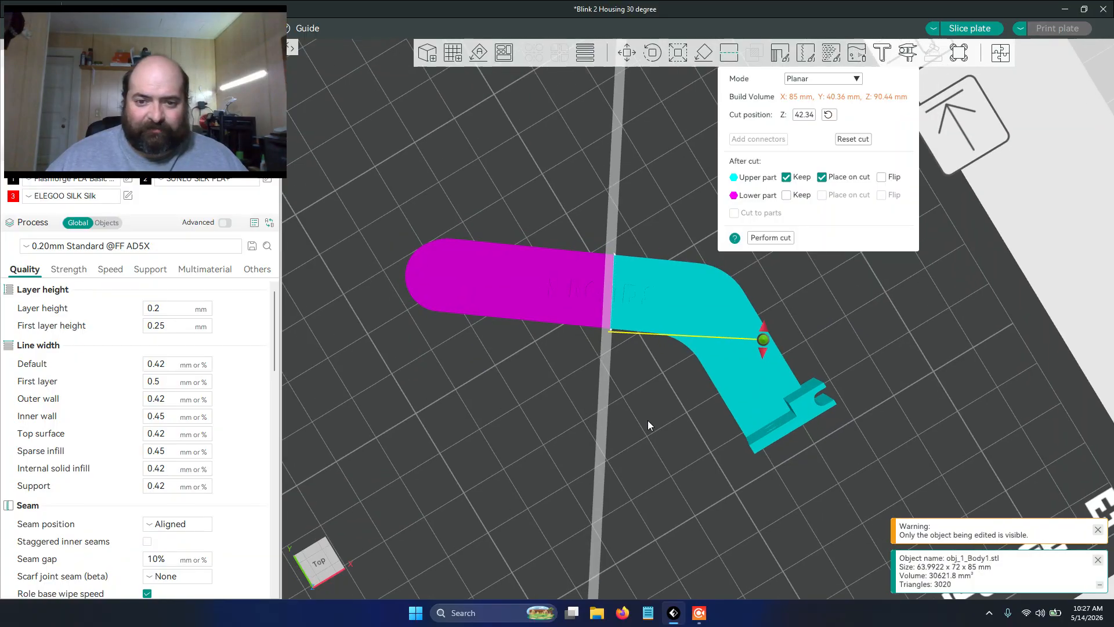
Shift the cutting plane along the arm toward the round hole, past the engraved text.
drag(803, 358, 733, 410)
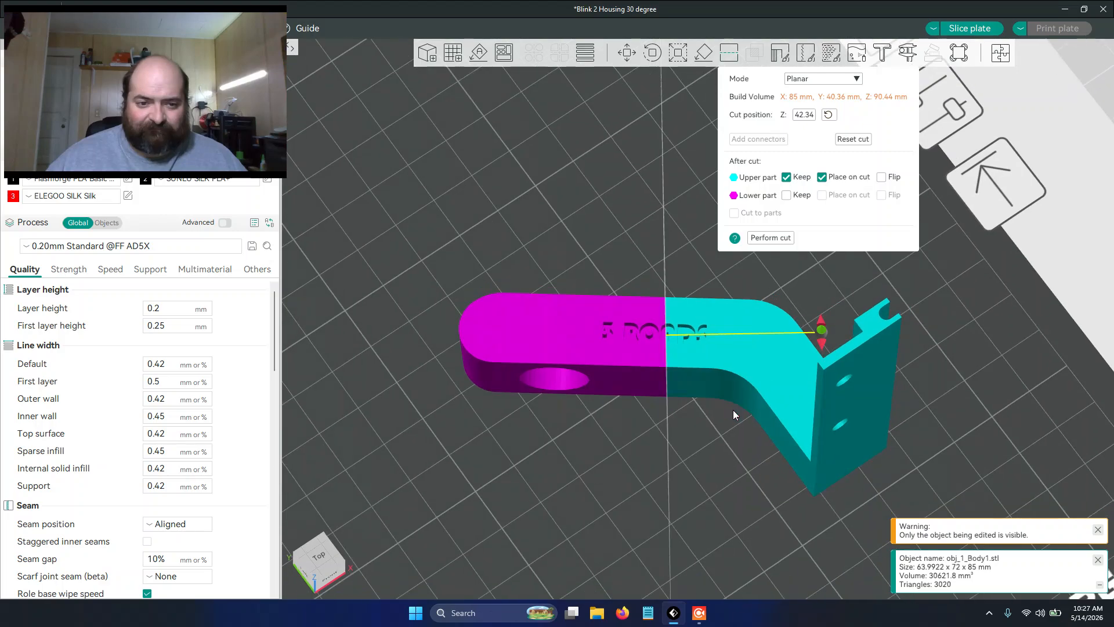
drag(821, 335, 754, 344)
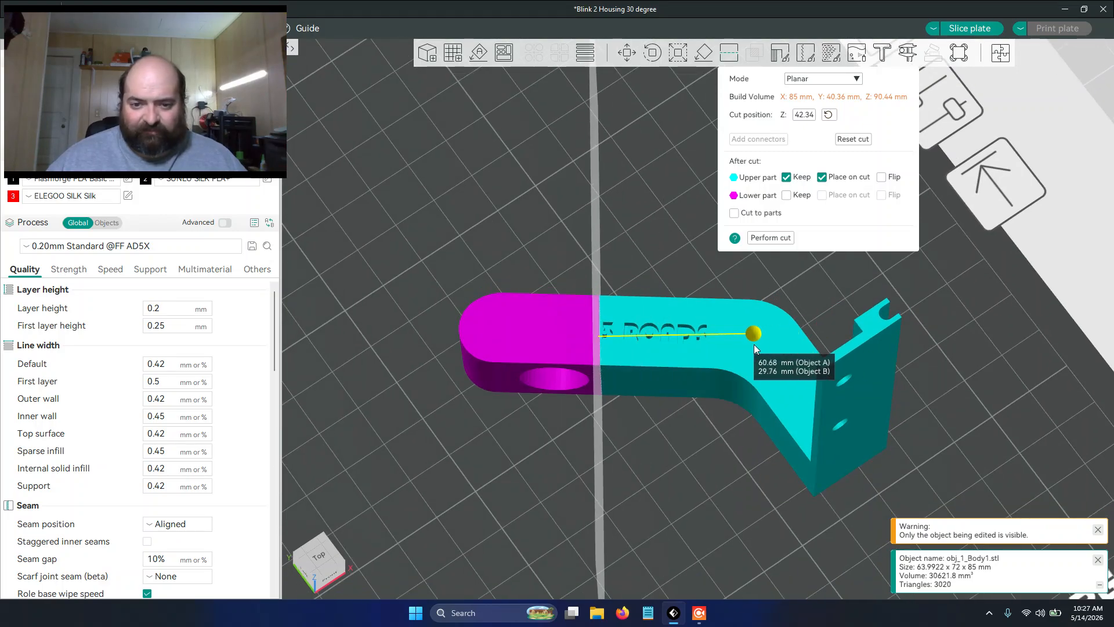
drag(632, 480, 668, 444)
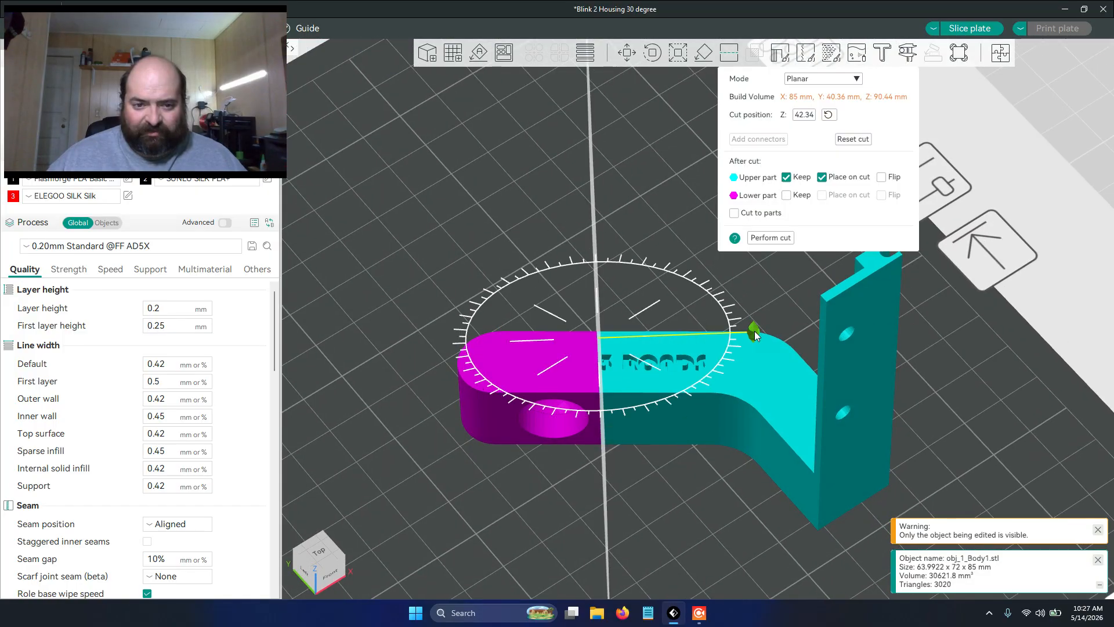
drag(754, 332, 775, 338)
drag(656, 477, 657, 501)
Fine-tune the cutting plane's rotation in small increments until it is square to the arm's straight edges.
drag(778, 329, 876, 316)
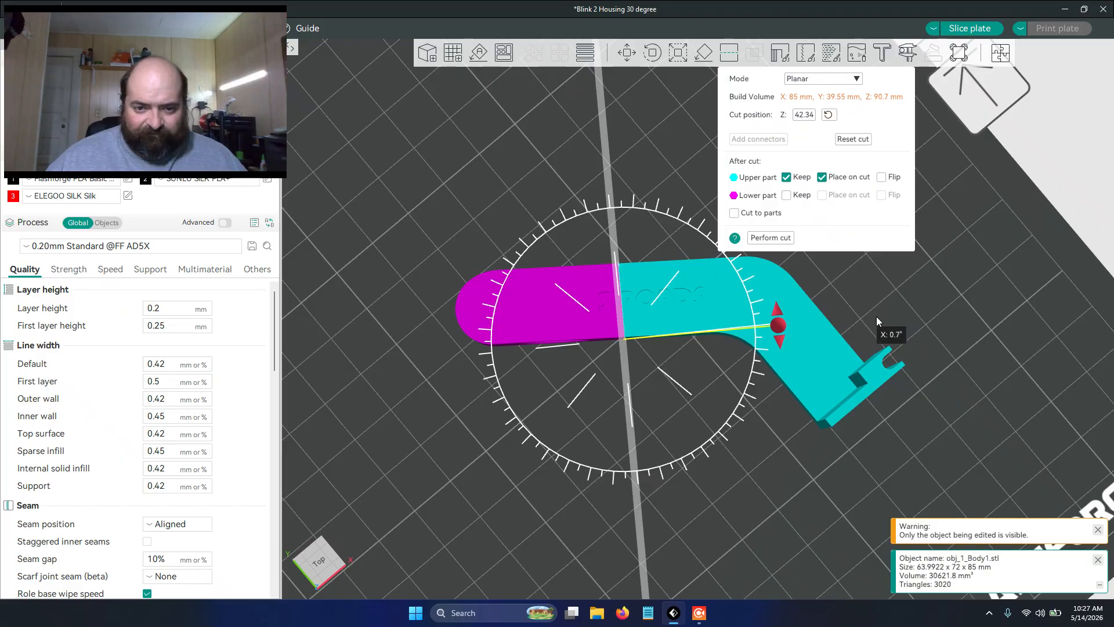
scroll(712, 465, up, 2)
scroll(713, 465, up, 5)
right_drag(703, 465, 714, 498)
drag(899, 377, 995, 357)
drag(676, 472, 698, 426)
Move the cutting plane closer to the arm's round hole and perform the cut, discarding the rounded end with the hole.
scroll(663, 470, down, 3)
mouse_move(758, 335)
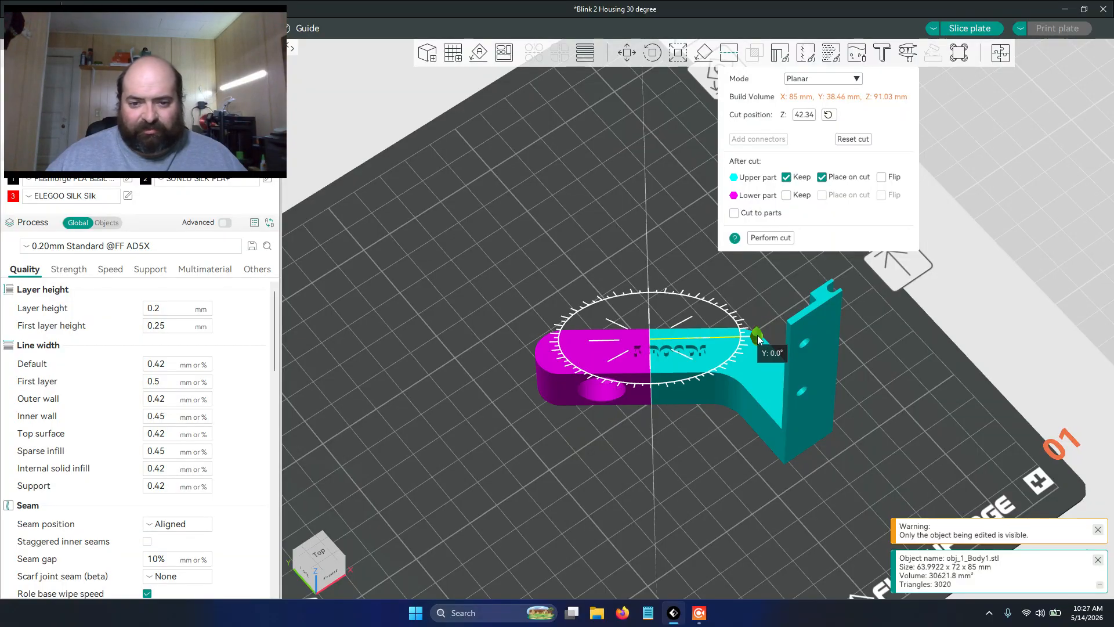
drag(758, 336, 733, 354)
drag(677, 455, 680, 409)
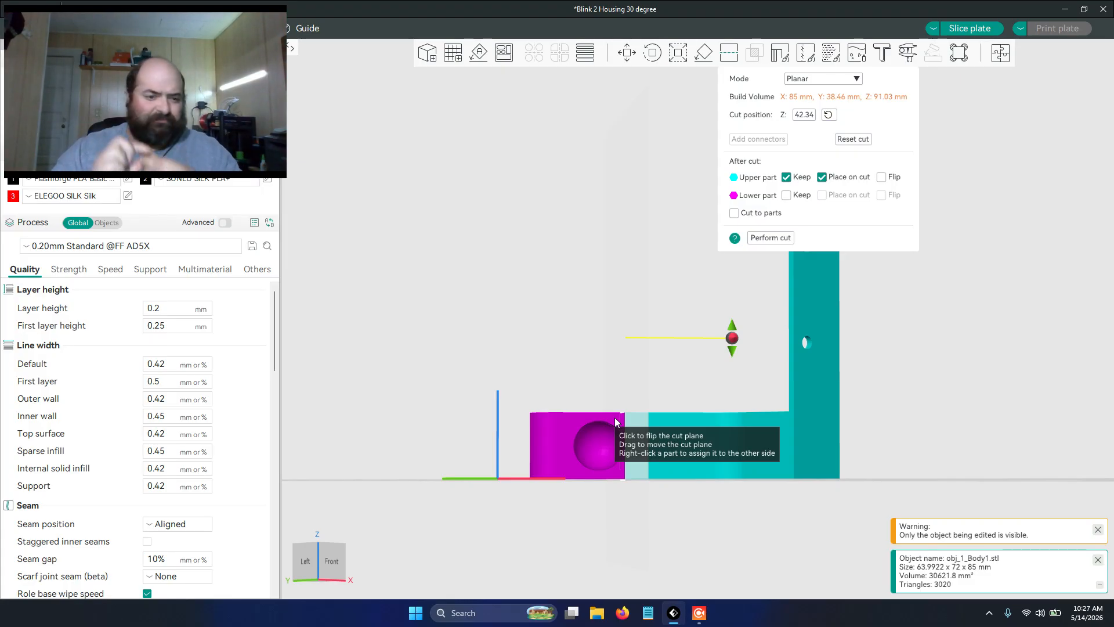
drag(858, 399, 898, 438)
click(770, 238)
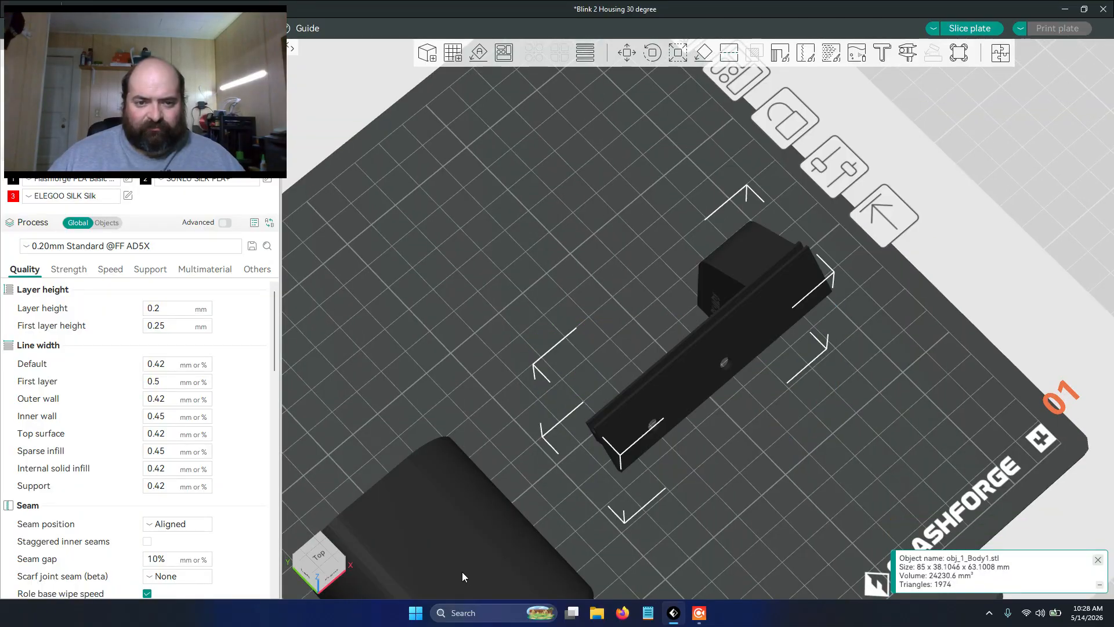
Rotate the cut arm 90° about the Y axis so its screw-hole plate stands upright beside the housing.
drag(678, 513, 624, 427)
middle_drag(527, 402, 585, 419)
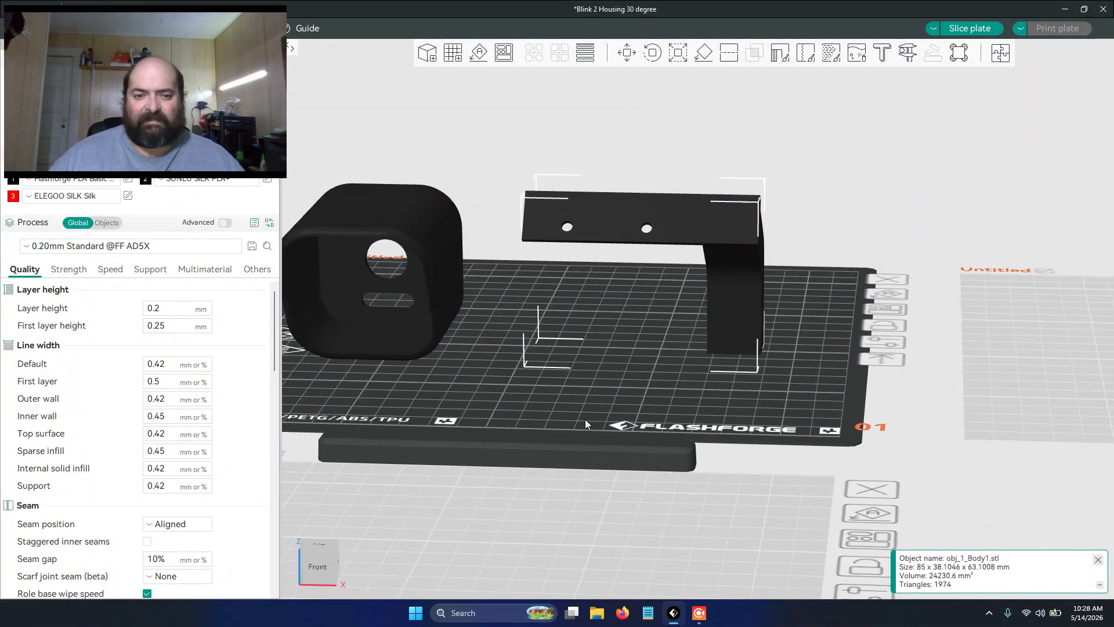
click(653, 53)
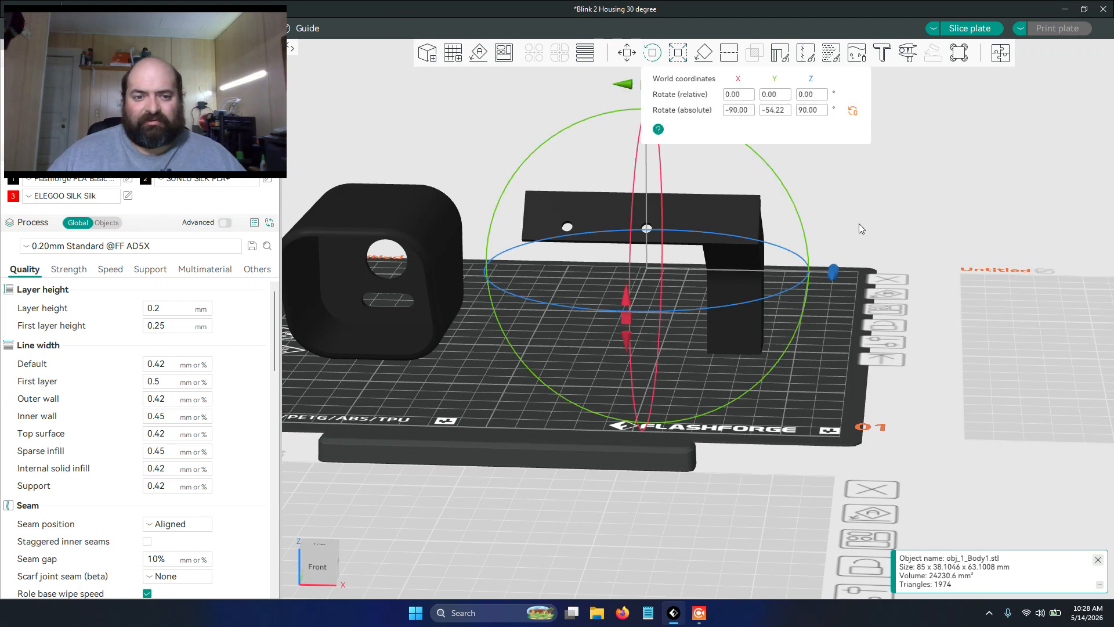
middle_drag(907, 196, 891, 297)
drag(646, 154, 744, 339)
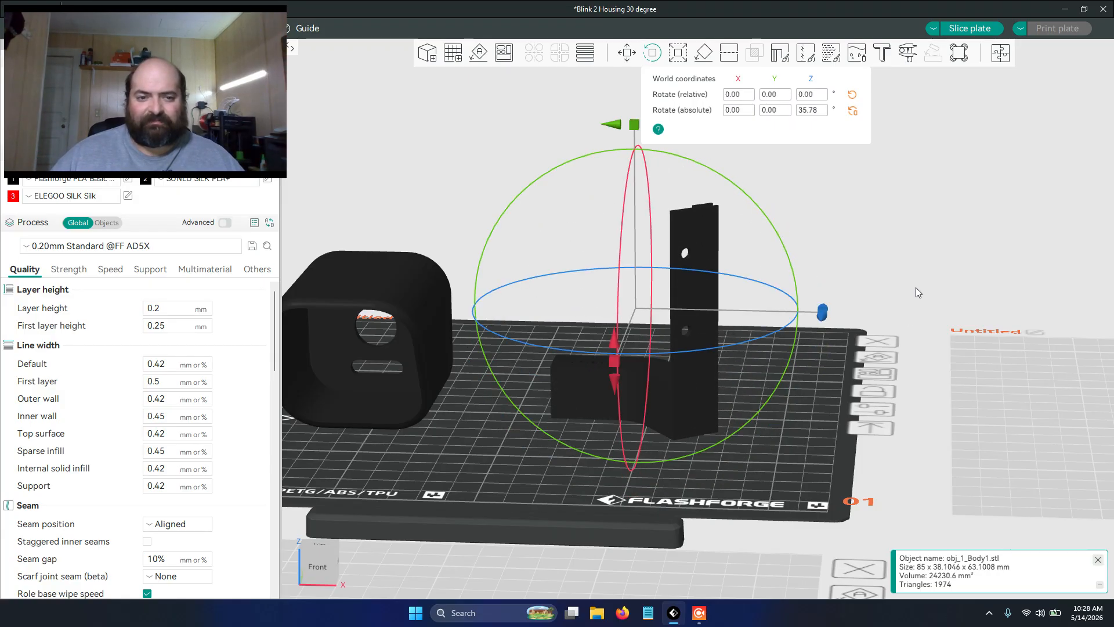
Move the upright obj_1_Body1 arm across the plate until its cut end meets the side of the housing.
click(653, 52)
key(1)
drag(759, 269, 770, 252)
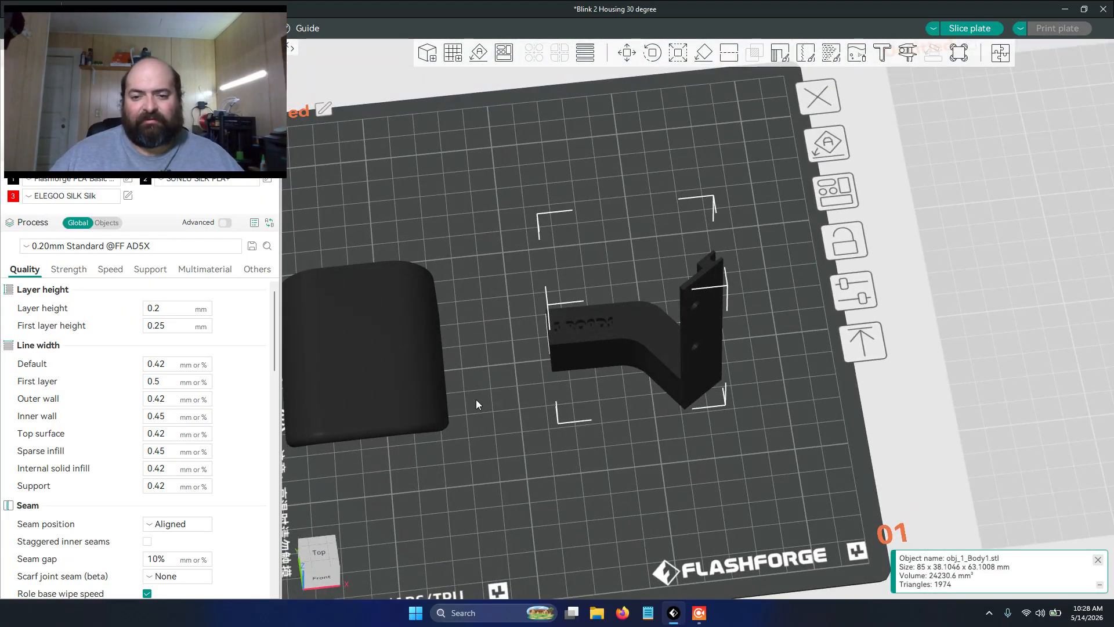
drag(413, 379, 501, 255)
drag(616, 341, 640, 247)
drag(603, 390, 602, 315)
drag(517, 396, 584, 317)
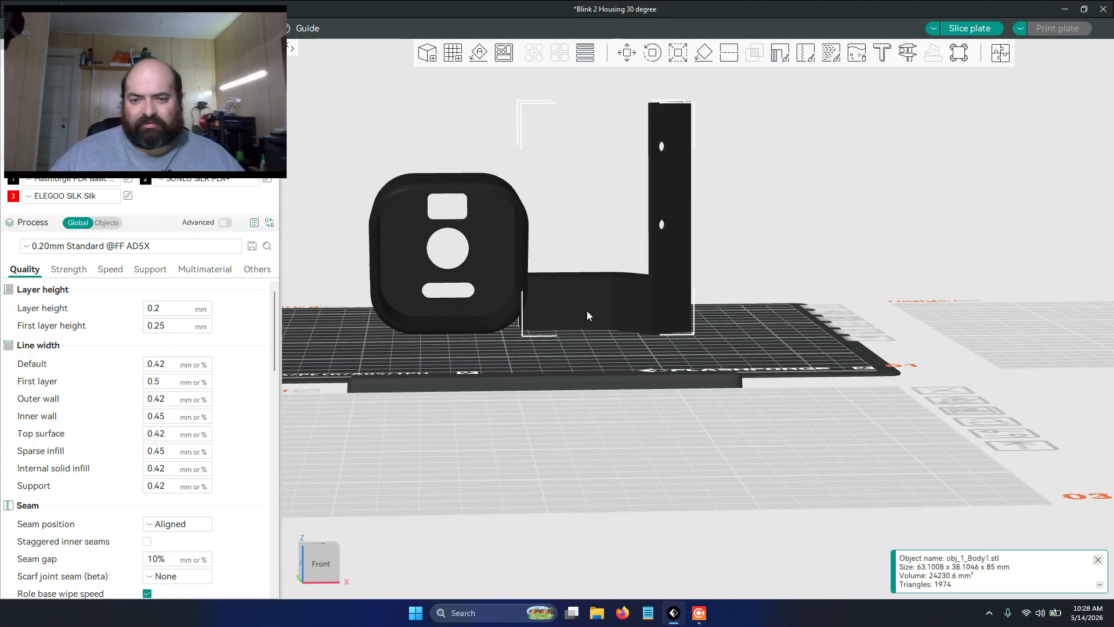
drag(562, 346, 536, 349)
Examine up close where the arm's cut end meets the housing's rounded lower corner.
scroll(521, 367, up, 4)
scroll(521, 367, up, 8)
right_drag(451, 388, 1000, 471)
mouse_move(589, 448)
mouse_down()
mouse_move(623, 451)
mouse_move(611, 449)
mouse_up()
drag(854, 319, 854, 317)
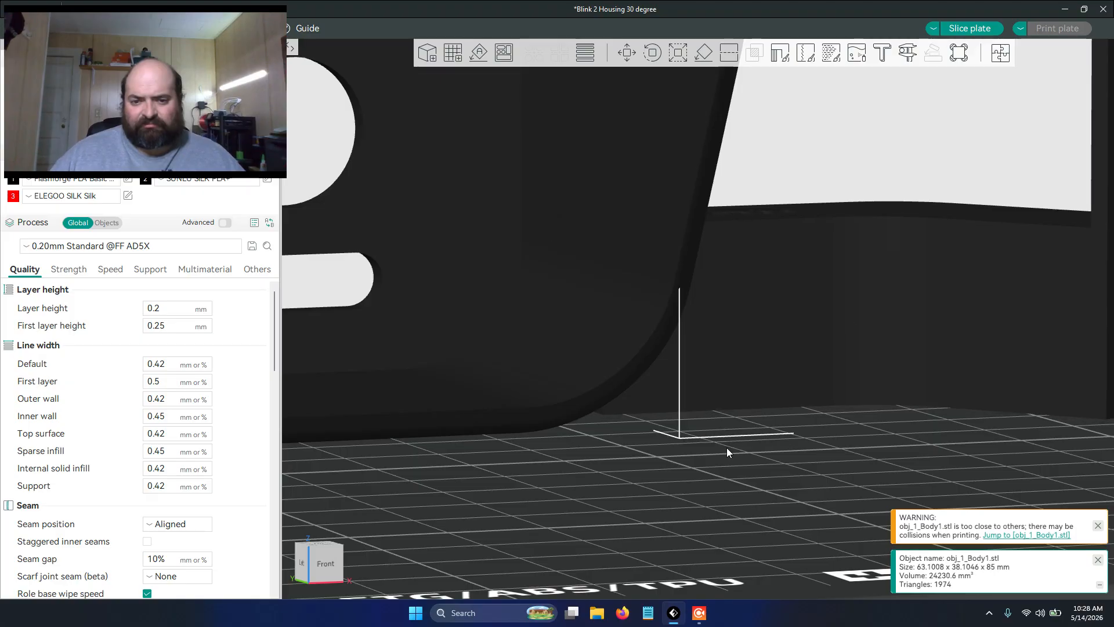
scroll(681, 483, up, 5)
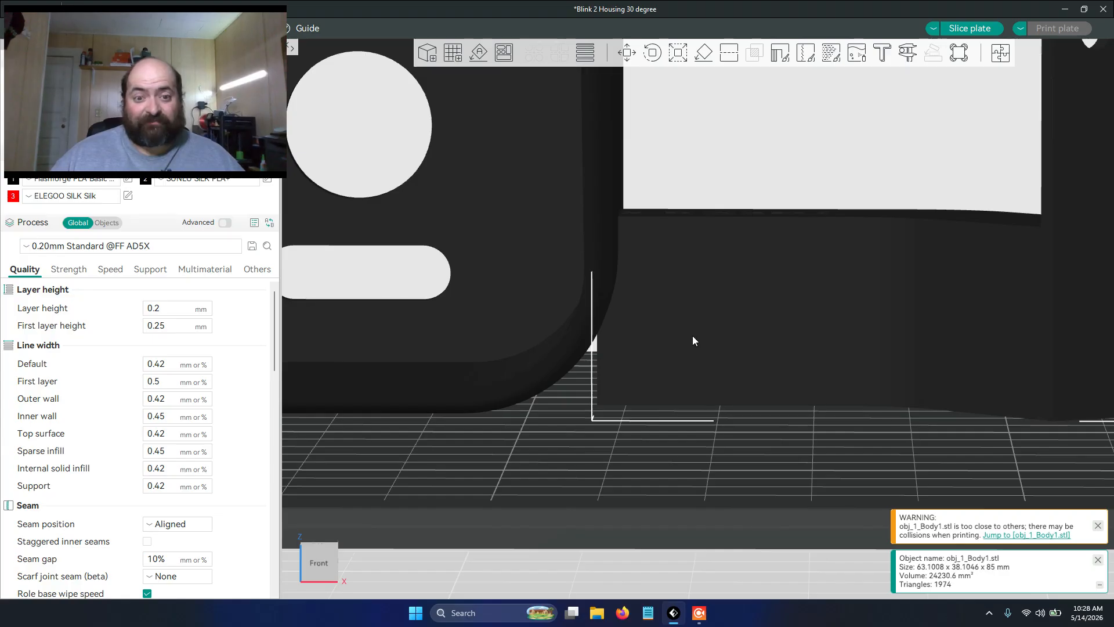
scroll(636, 469, down, 8)
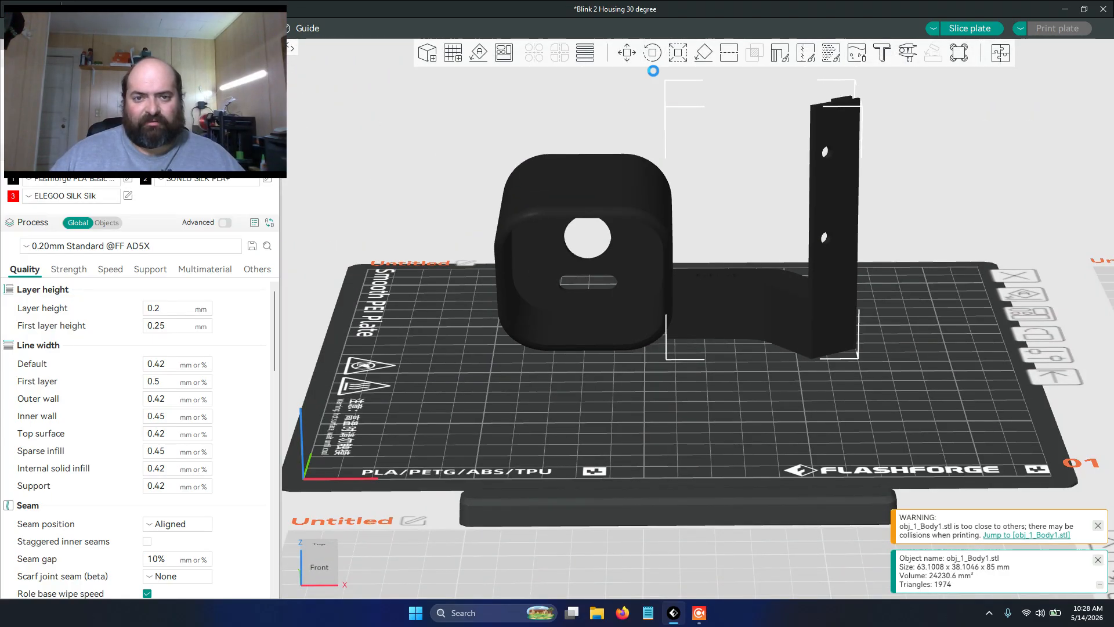
Try to shift the separate arm object vertically along Z with the Move tool.
click(627, 52)
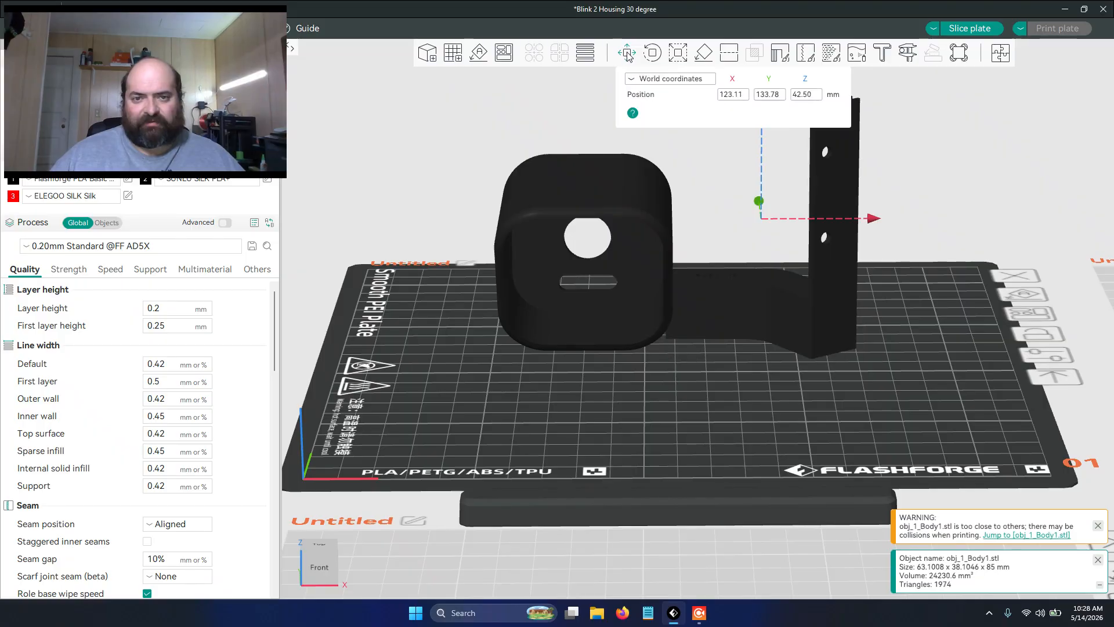
middle_drag(733, 415, 656, 558)
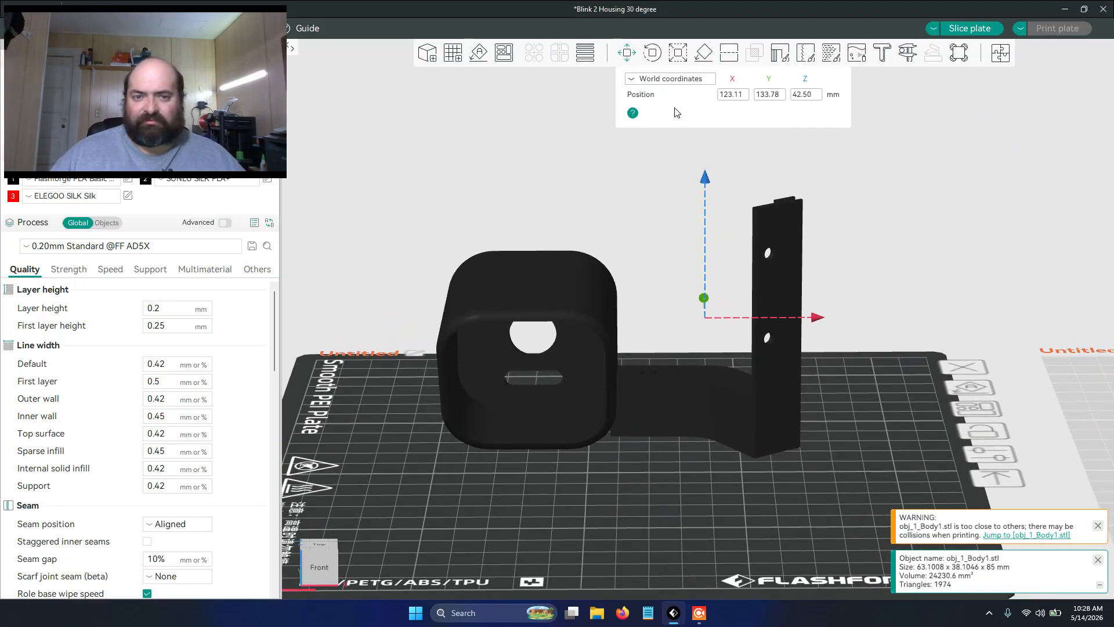
mouse_move(708, 180)
mouse_down()
mouse_move(726, 3)
mouse_move(720, 98)
mouse_move(735, 48)
mouse_move(706, 186)
mouse_move(709, 130)
mouse_move(705, 202)
mouse_up()
drag(688, 494, 675, 315)
drag(616, 246, 614, 179)
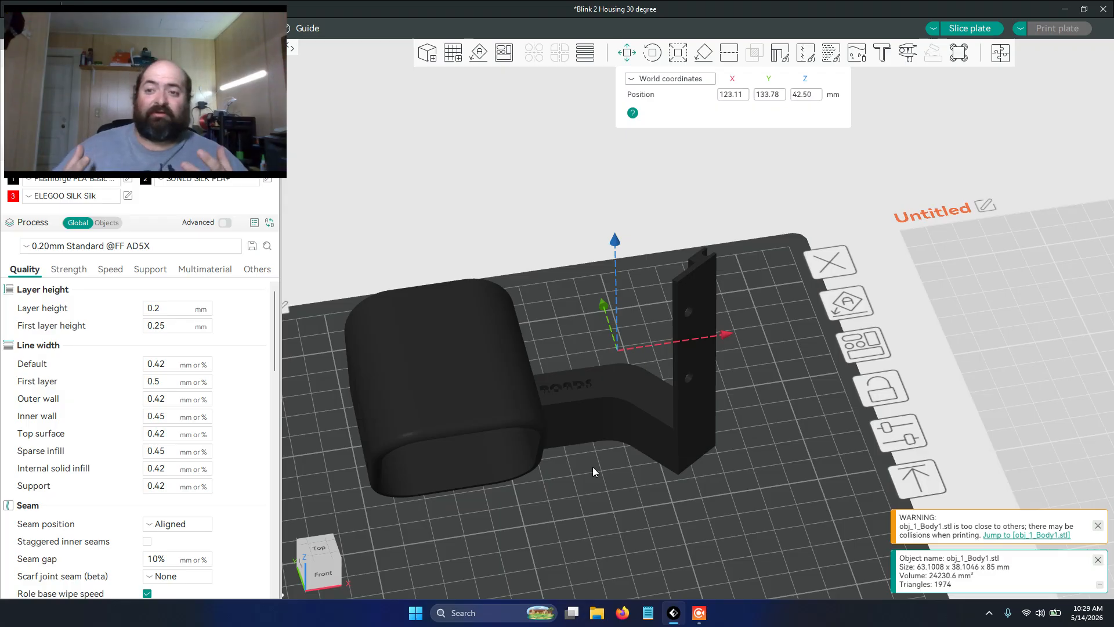
drag(609, 502, 551, 462)
right_drag(552, 462, 663, 488)
scroll(663, 491, up, 2)
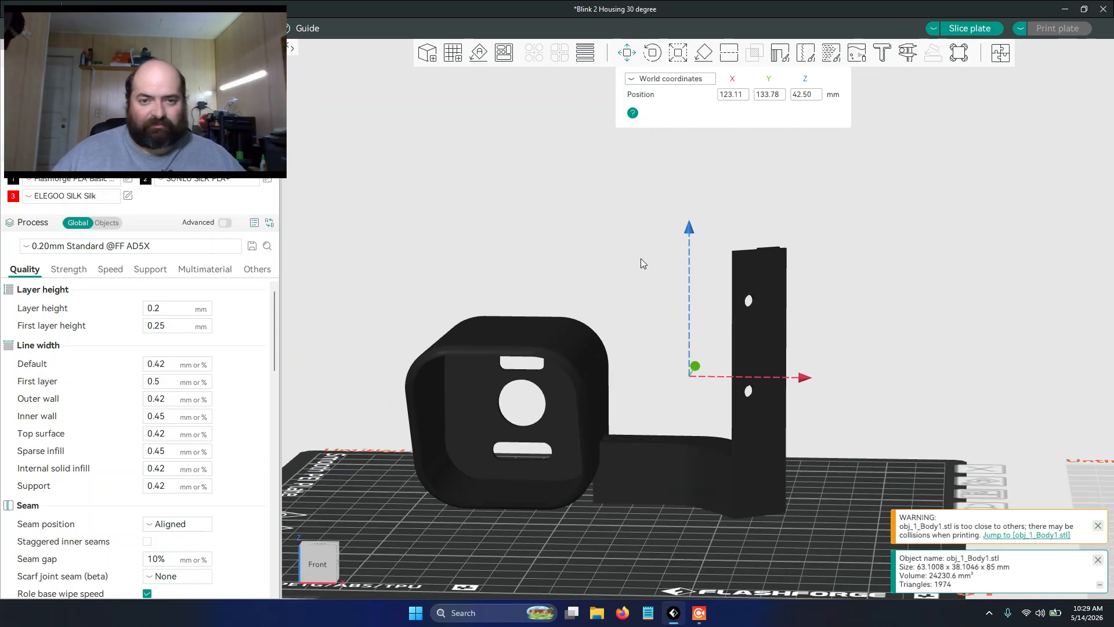
click(627, 53)
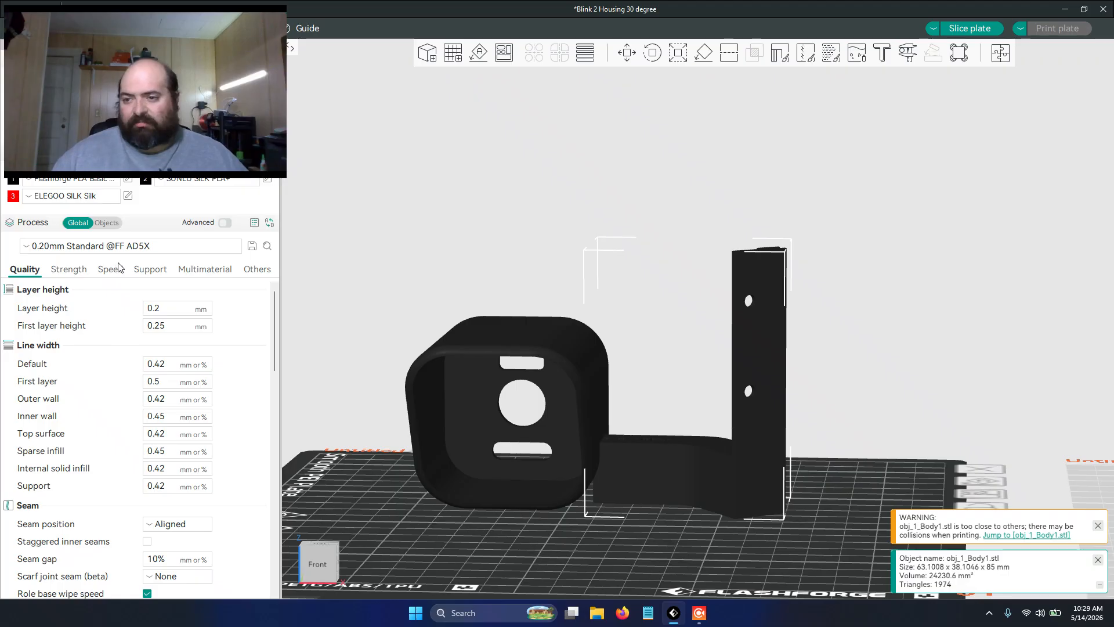
Assemble Blink 2 Housing 30 degree.stl and obj_1_Body1.stl on Plate 1 into one object.
click(106, 223)
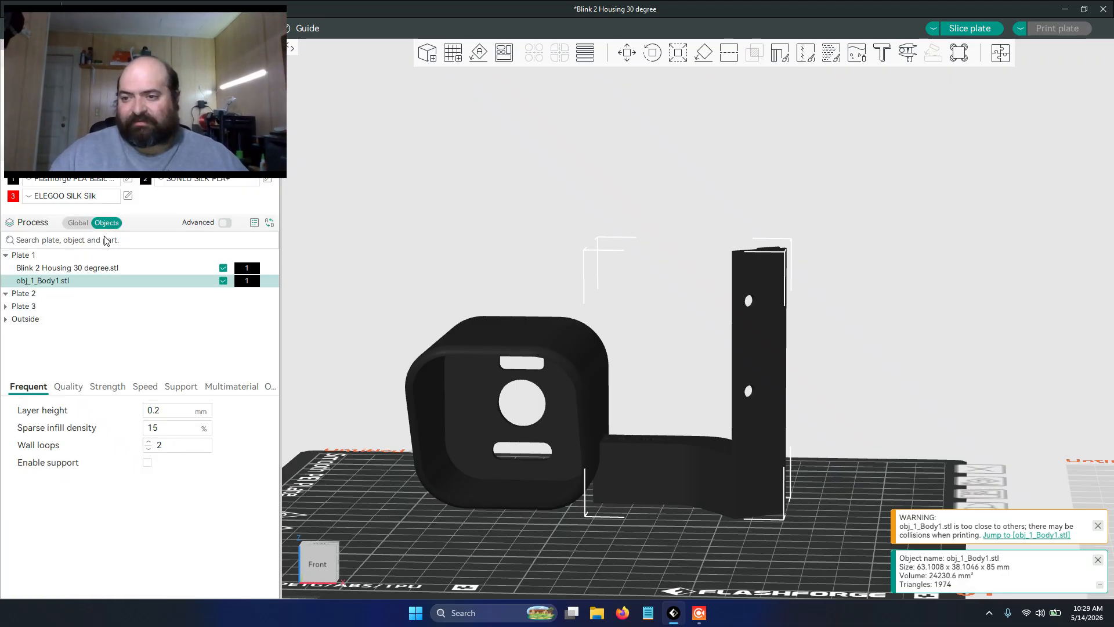
click(79, 268)
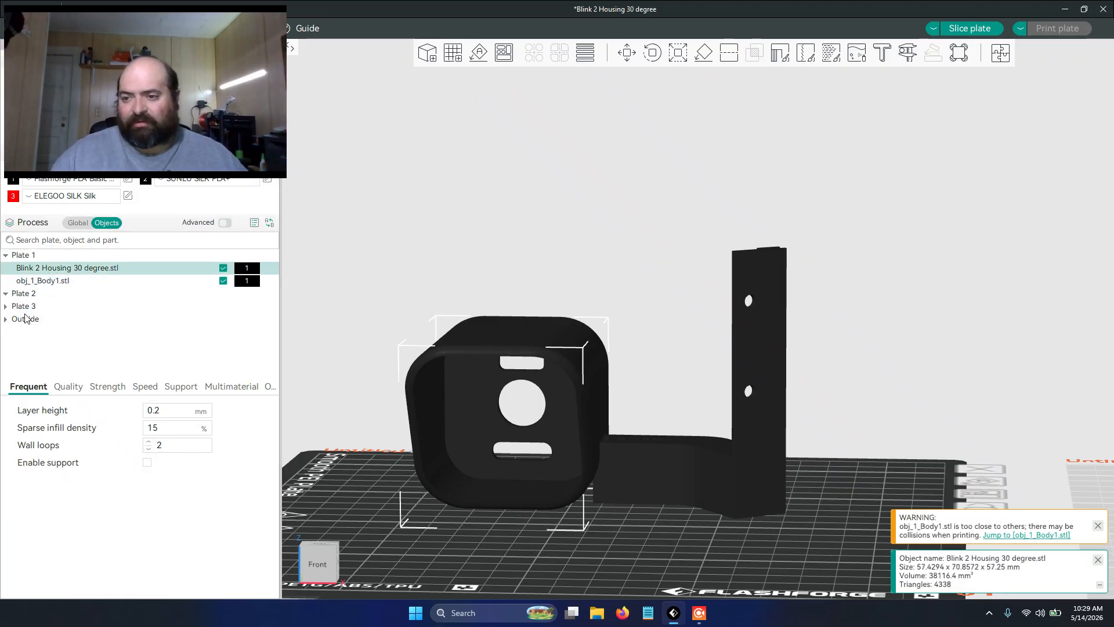
ctrl+click(59, 281)
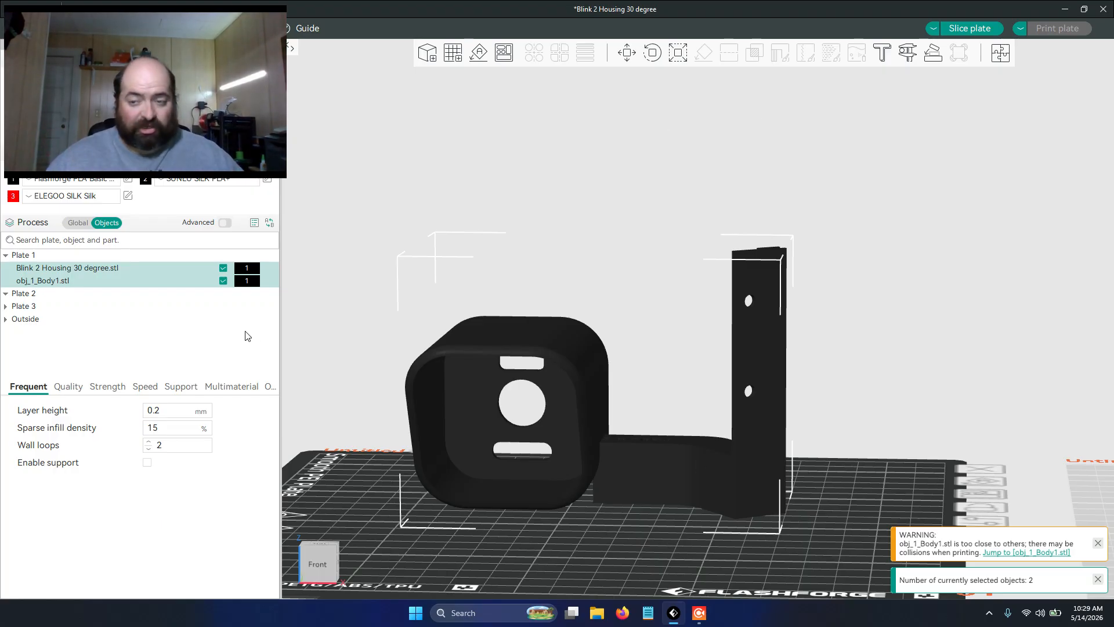
right_click(456, 417)
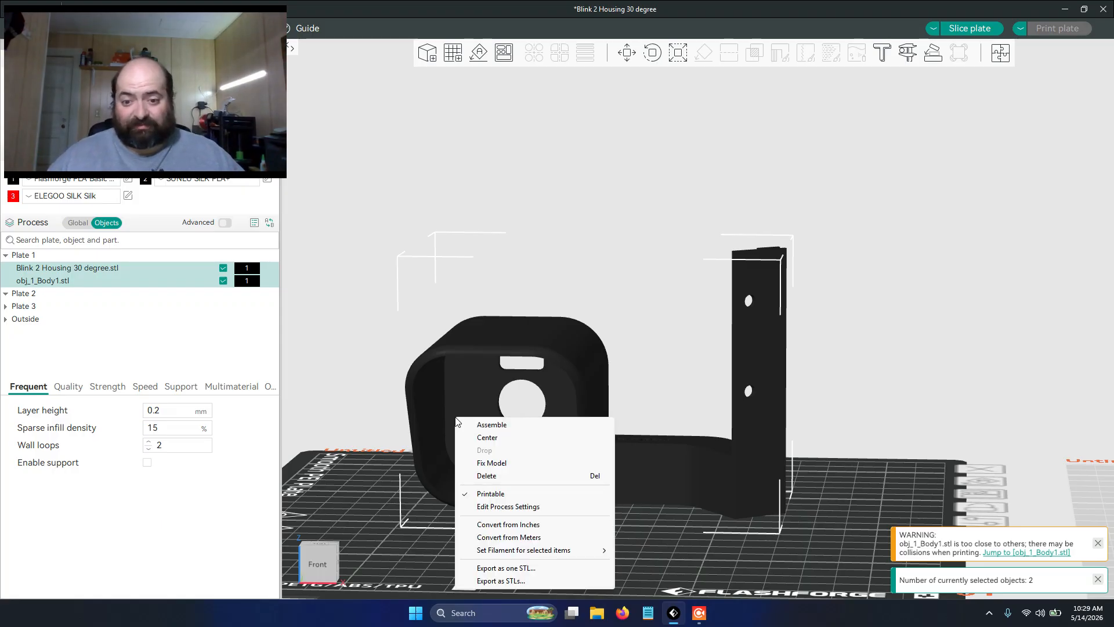
click(492, 426)
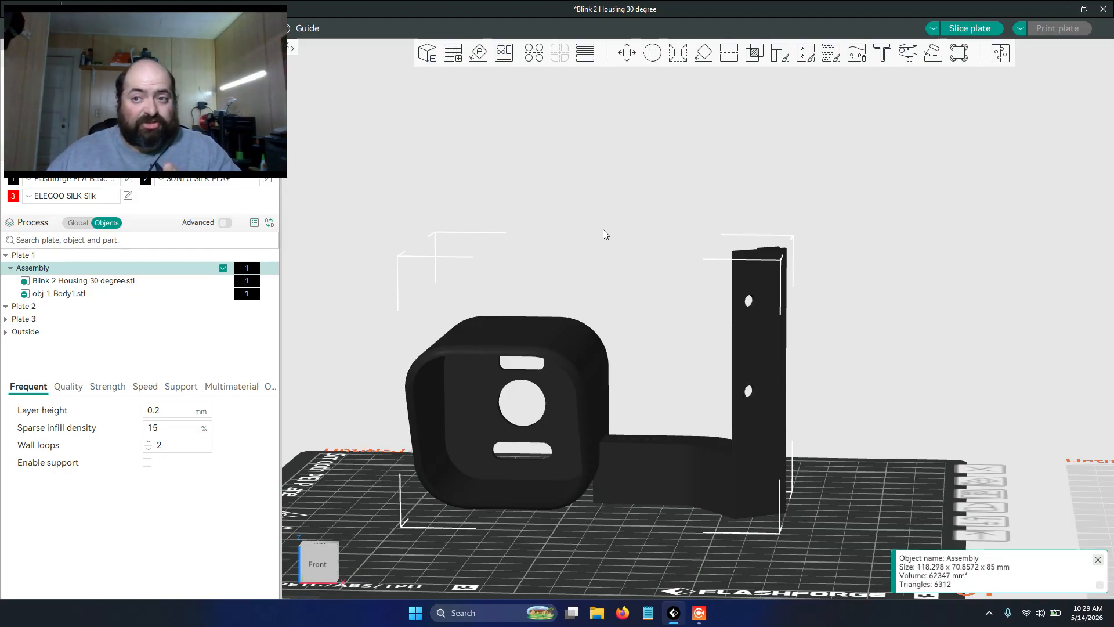
click(603, 230)
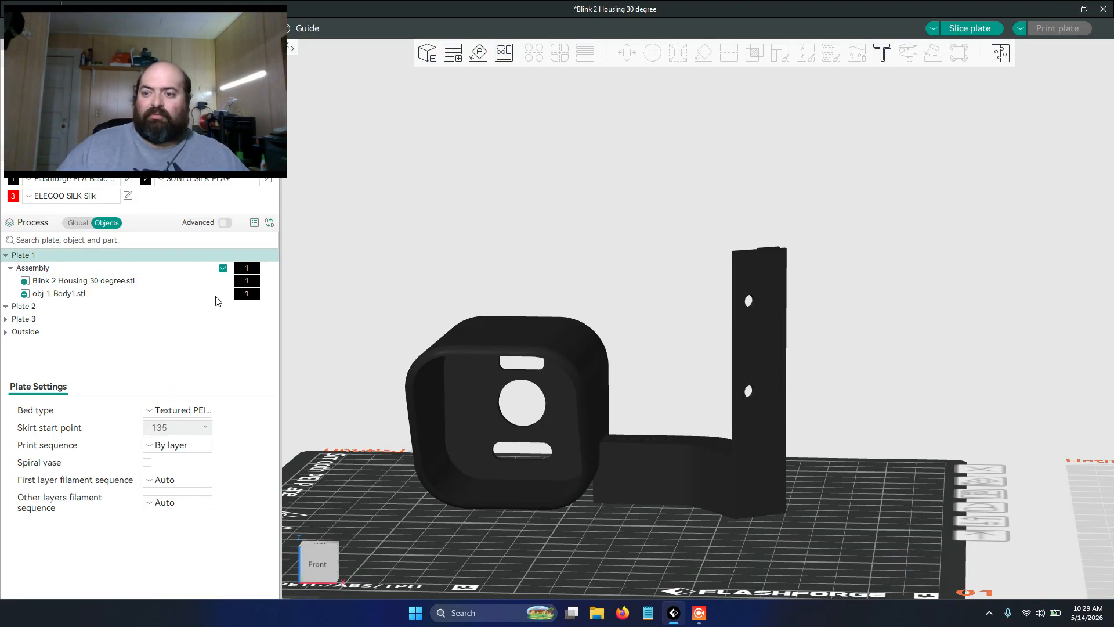
Try moving the obj_1_Body1 part freely within the assembly, and undo that move.
click(58, 294)
drag(650, 444, 726, 495)
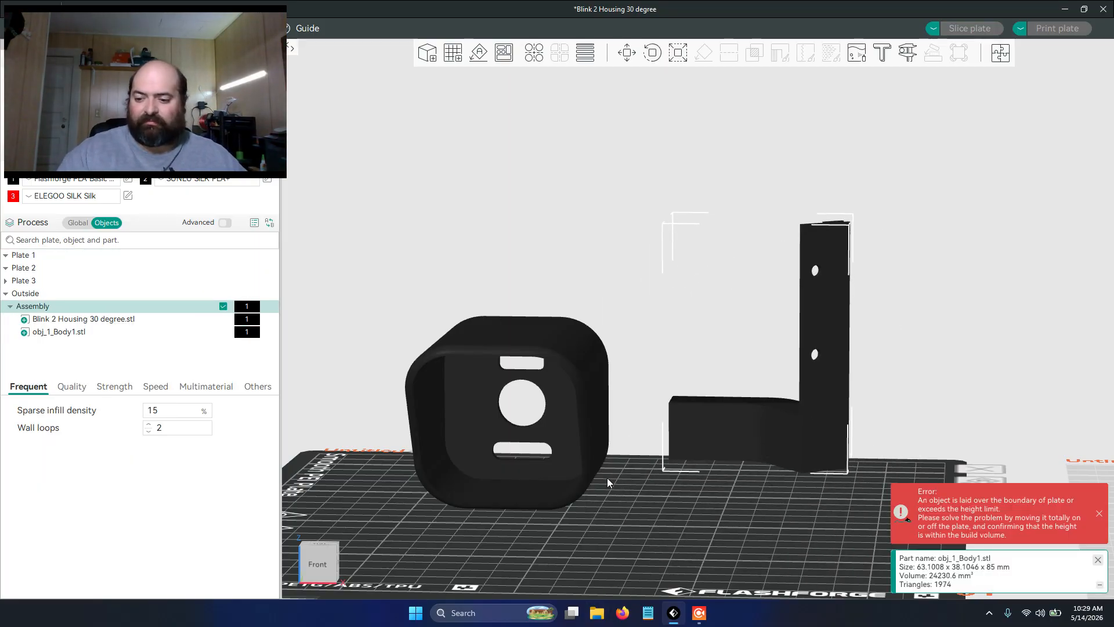
key(ctrl+z)
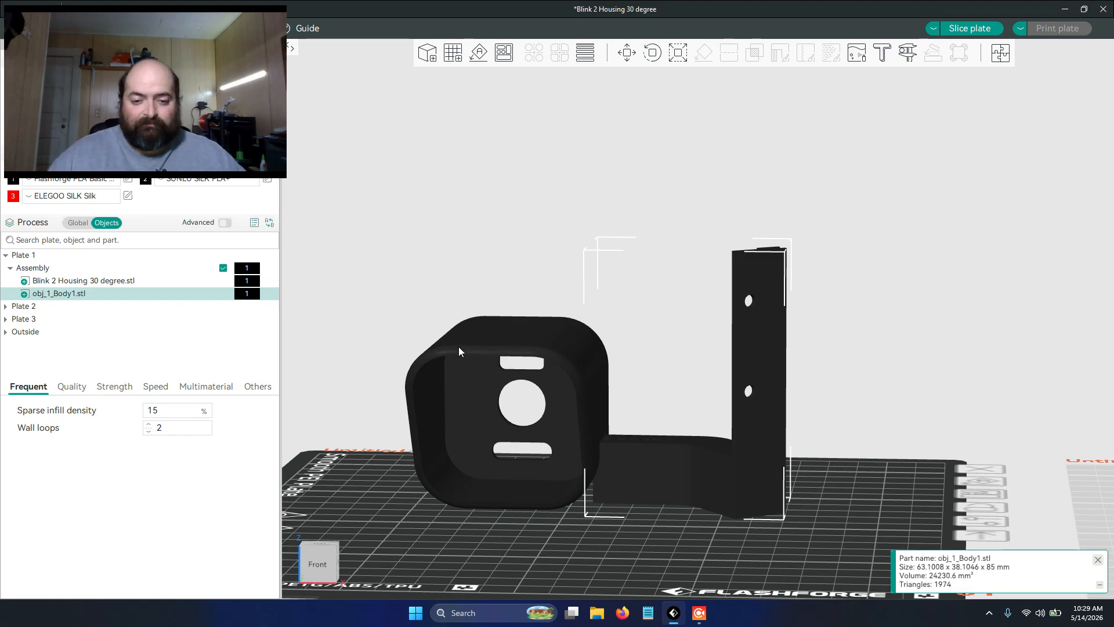
Raise the obj_1_Body1 part within the assembly to a Z position of about 18.97 mm with the Move tool.
scroll(441, 304, up, 2)
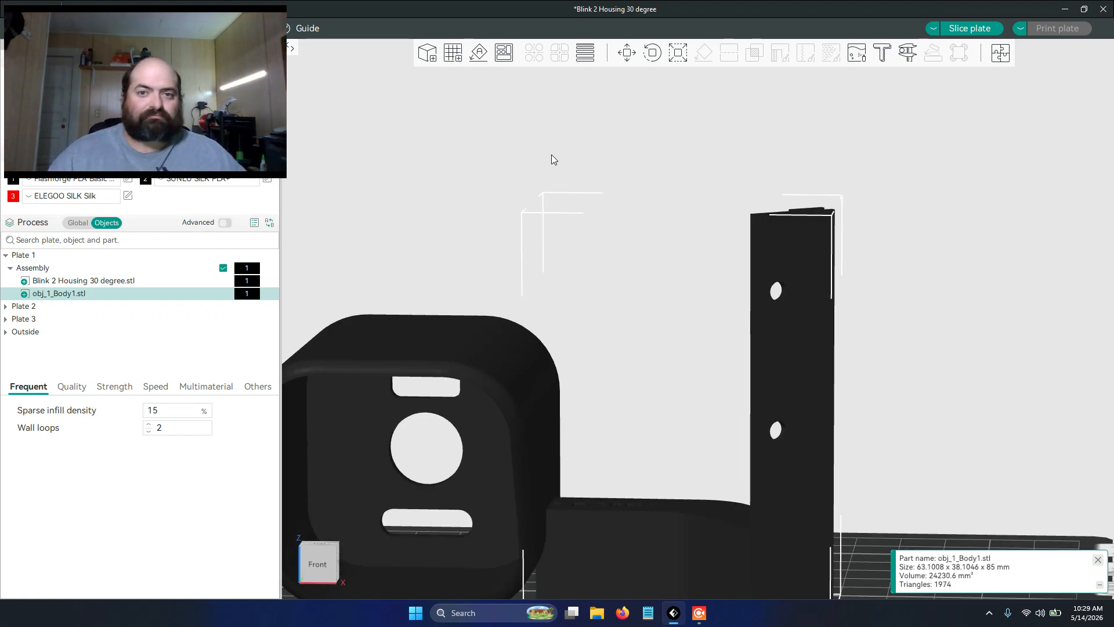
scroll(551, 159, down, 2)
click(628, 54)
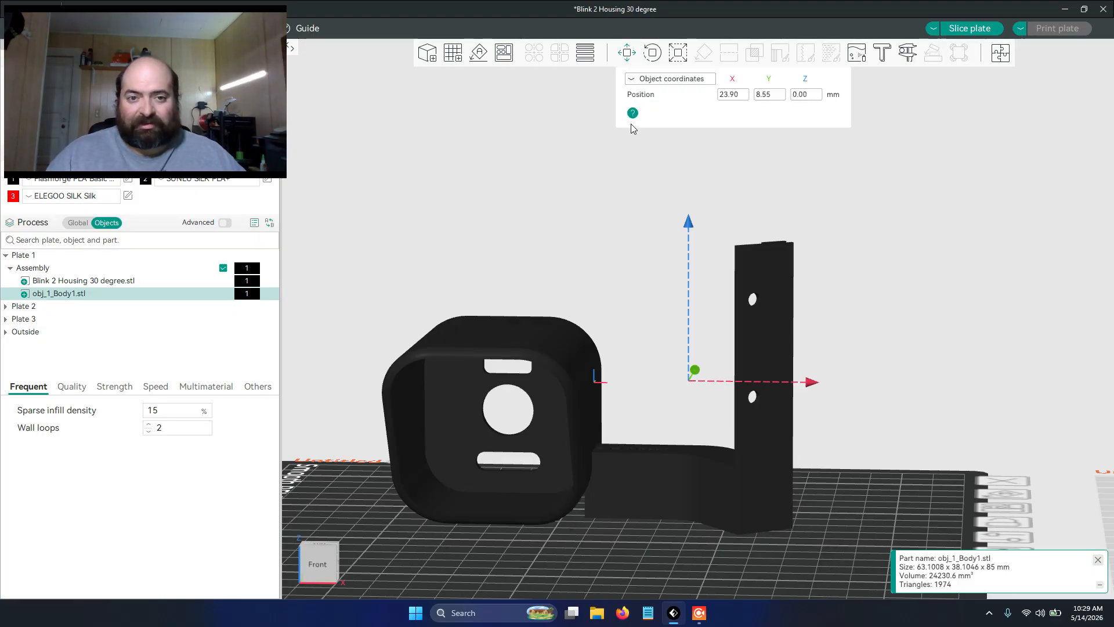
drag(693, 232, 679, 168)
drag(851, 377, 790, 382)
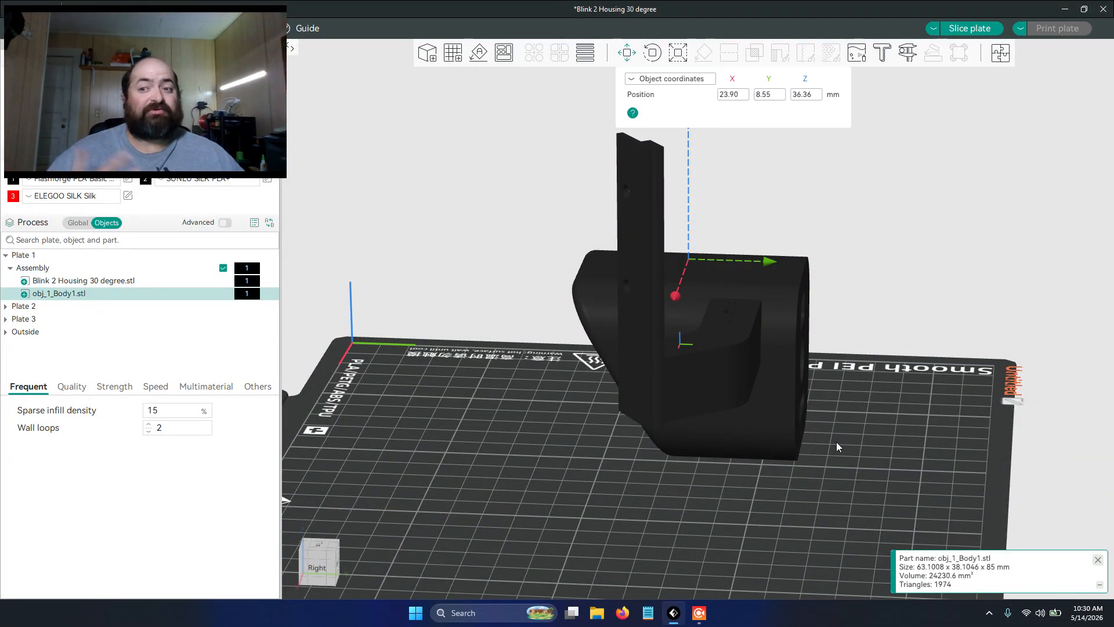
right_drag(814, 475, 860, 454)
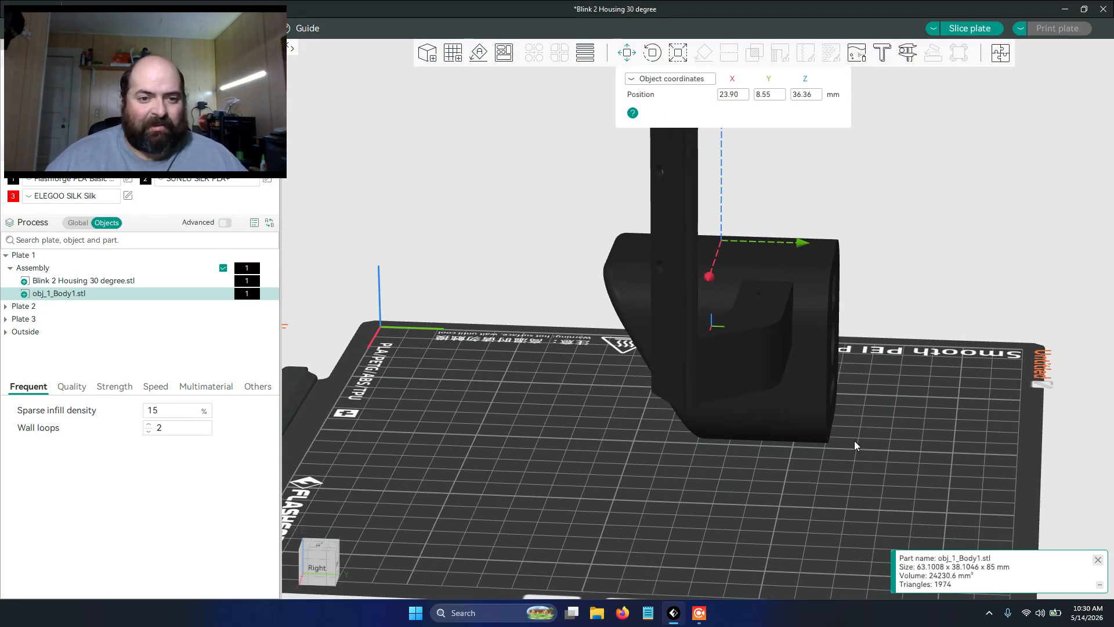
drag(925, 328, 862, 324)
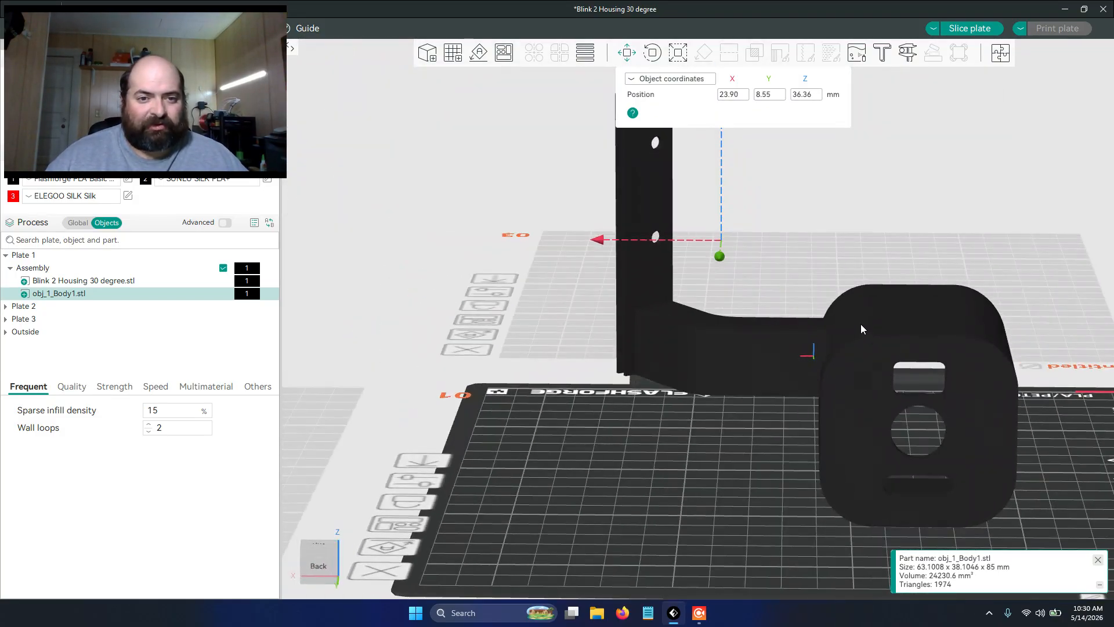
right_drag(809, 228, 726, 388)
right_drag(758, 326, 765, 229)
drag(645, 151, 645, 203)
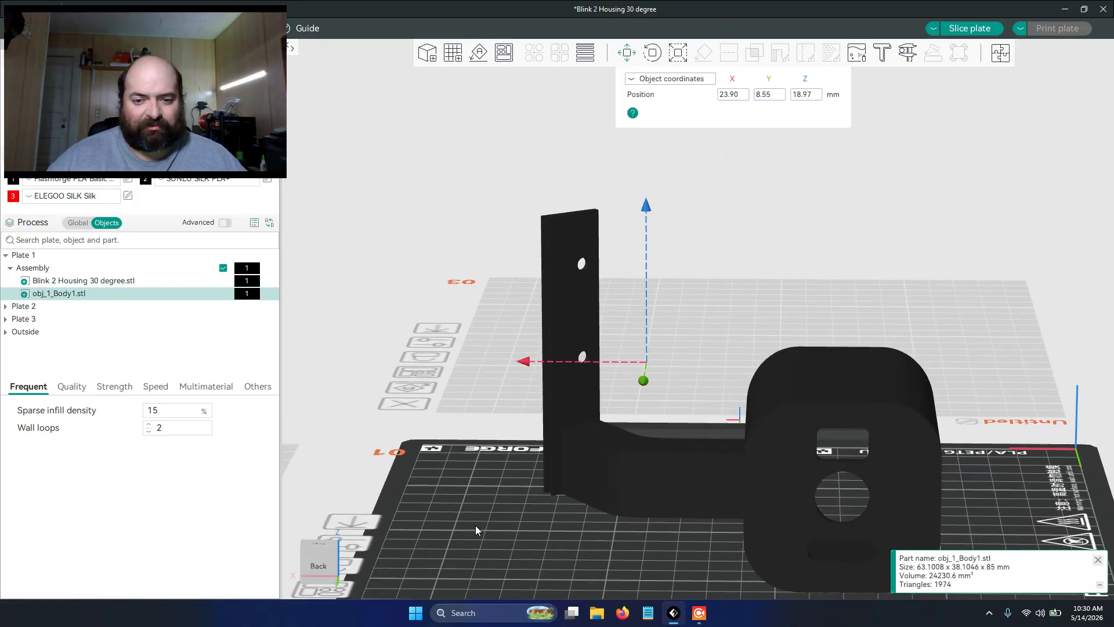
Examine the raised arm's height and contact with the housing wall from the back and the front.
key(4)
drag(471, 530, 464, 533)
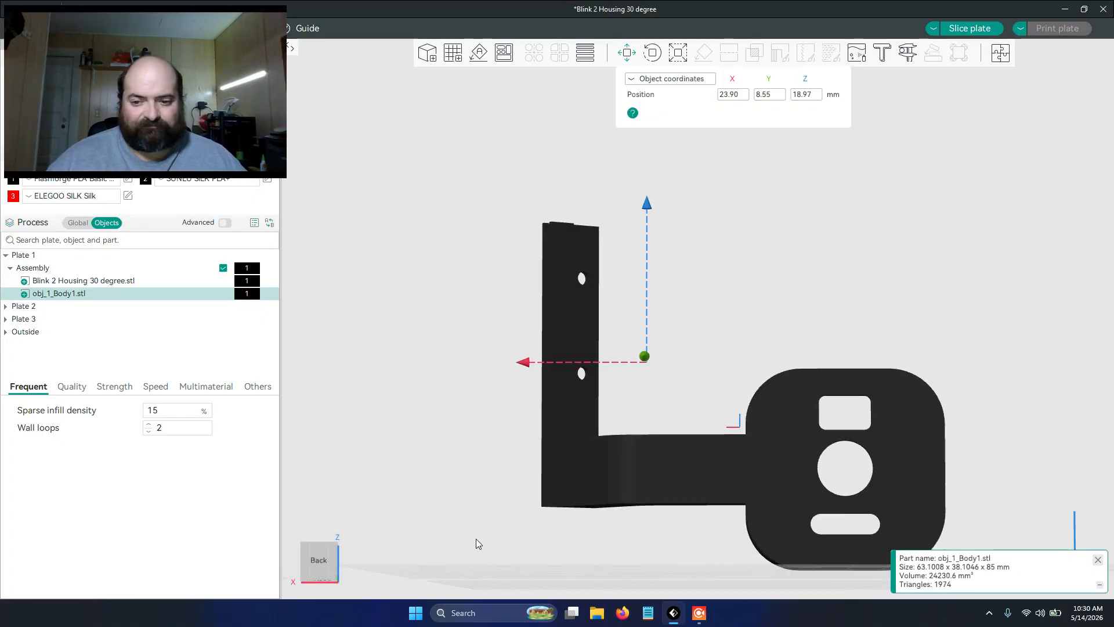
right_drag(476, 538, 479, 468)
drag(479, 468, 642, 505)
key(1)
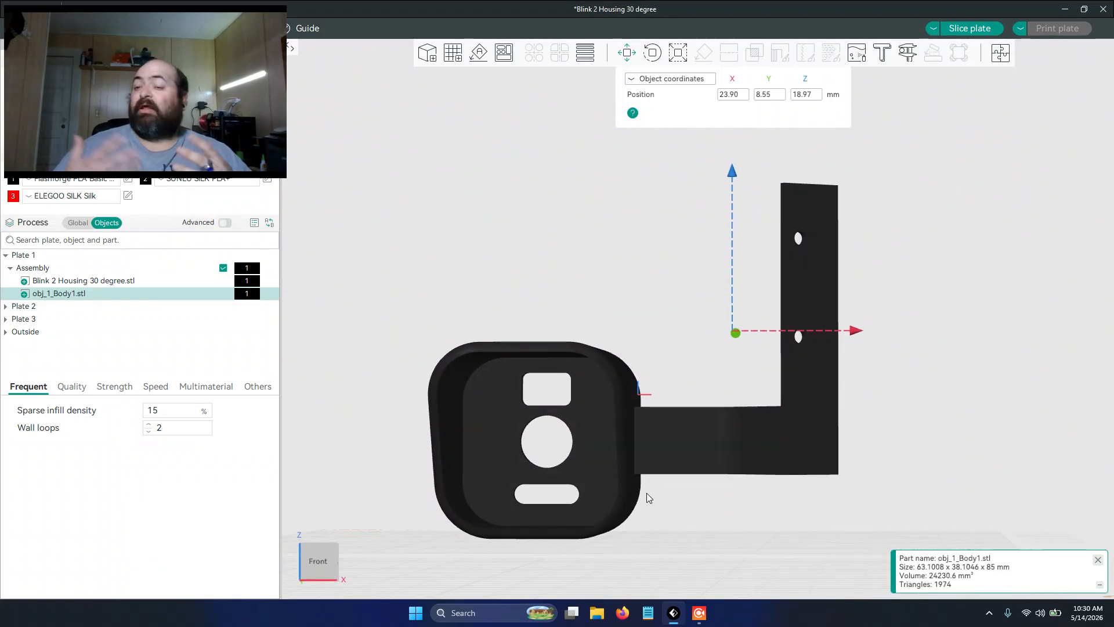
drag(682, 316, 671, 328)
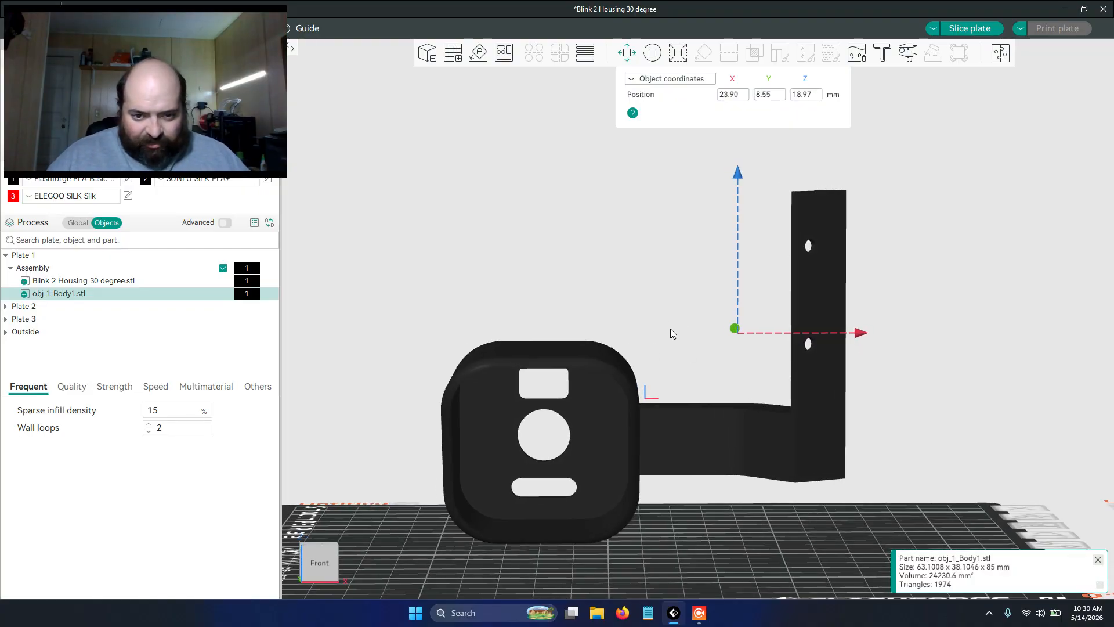
drag(611, 306, 618, 307)
scroll(619, 307, up, 3)
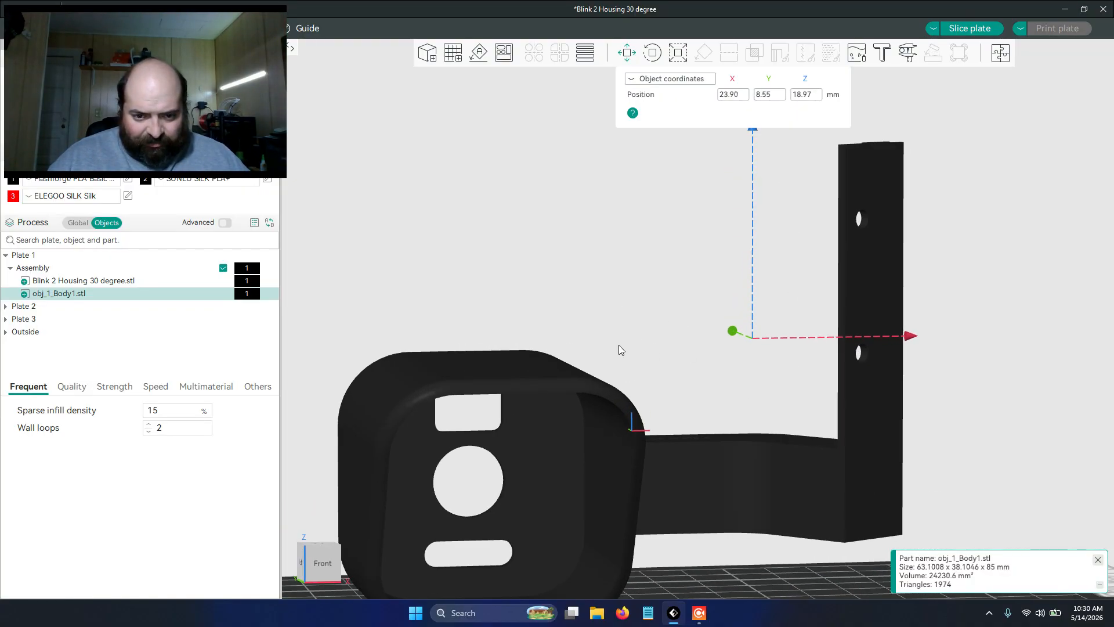
right_drag(618, 345, 612, 281)
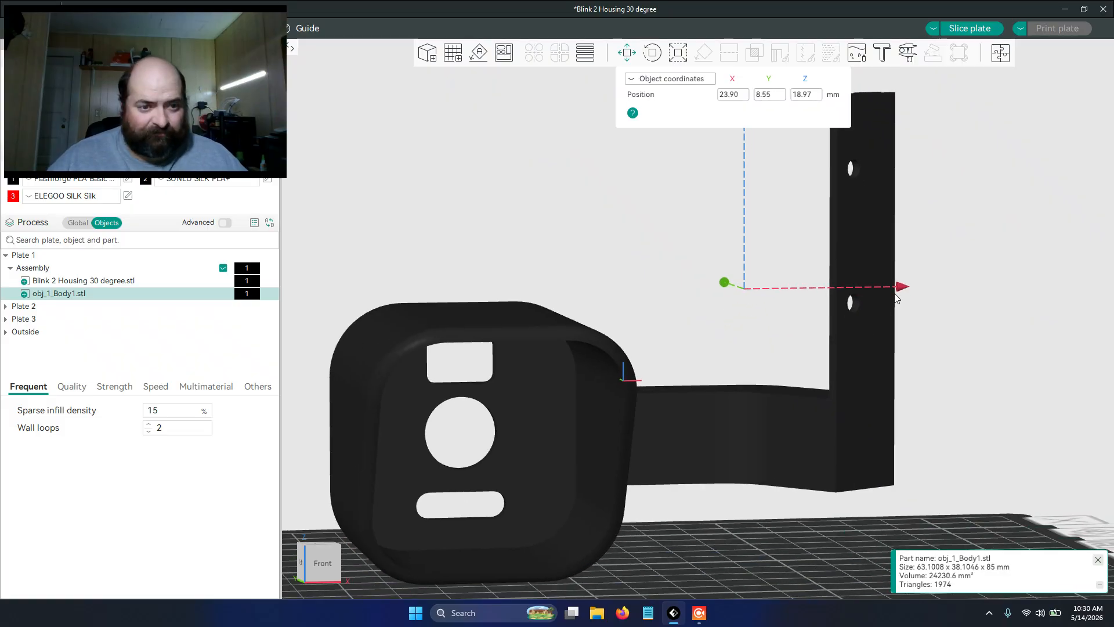
Nudge the arm along X toward the housing to about 23.17 mm and check how it meets the wall.
mouse_move(902, 292)
mouse_down()
mouse_move(887, 292)
mouse_move(897, 294)
mouse_up()
scroll(621, 537, up, 2)
scroll(609, 364, up, 2)
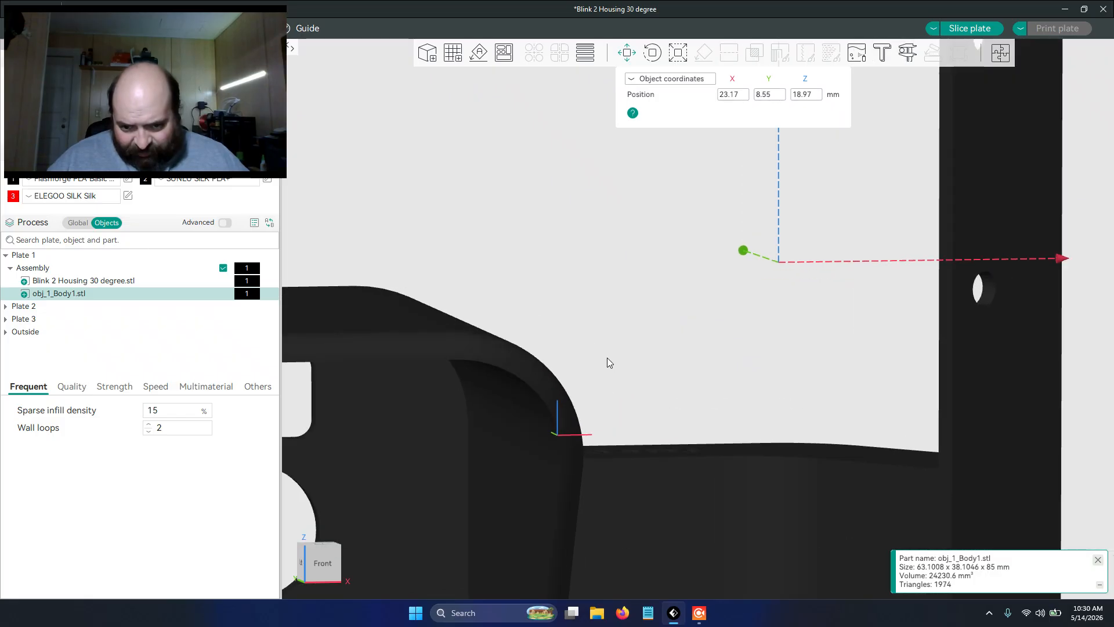
scroll(704, 151, up, 2)
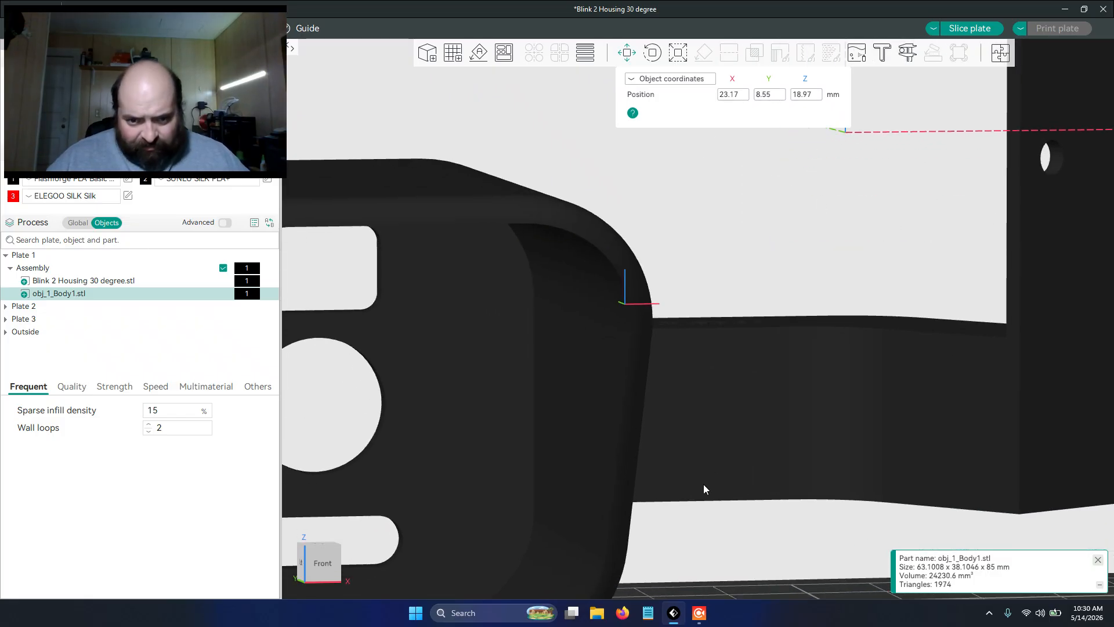
scroll(705, 484, up, 2)
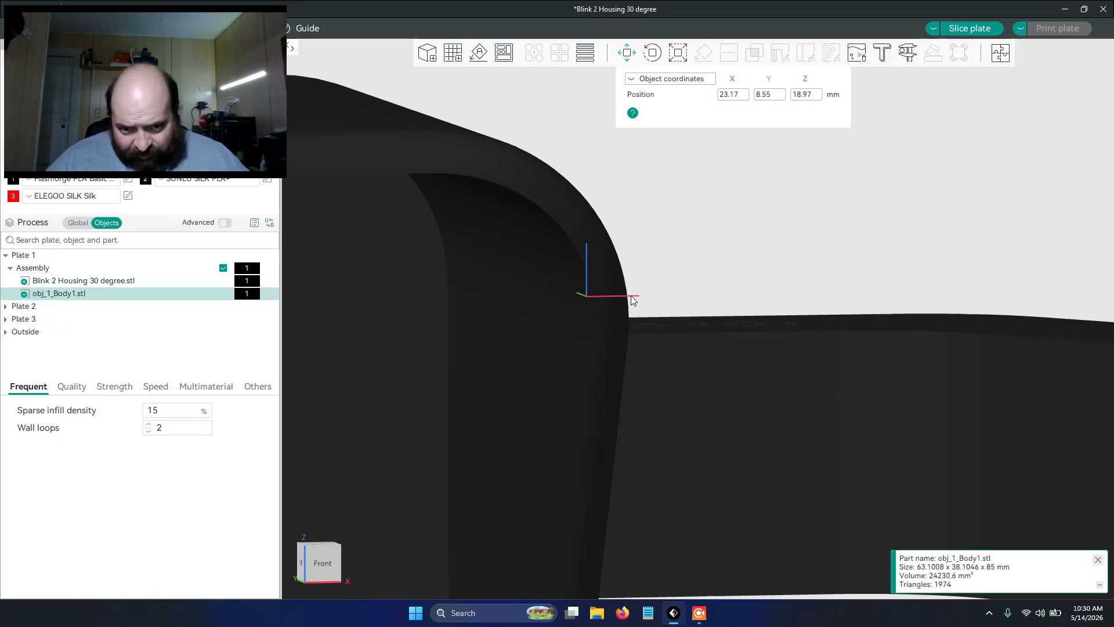
scroll(631, 295, up, 2)
drag(620, 299, 633, 298)
scroll(677, 247, down, 3)
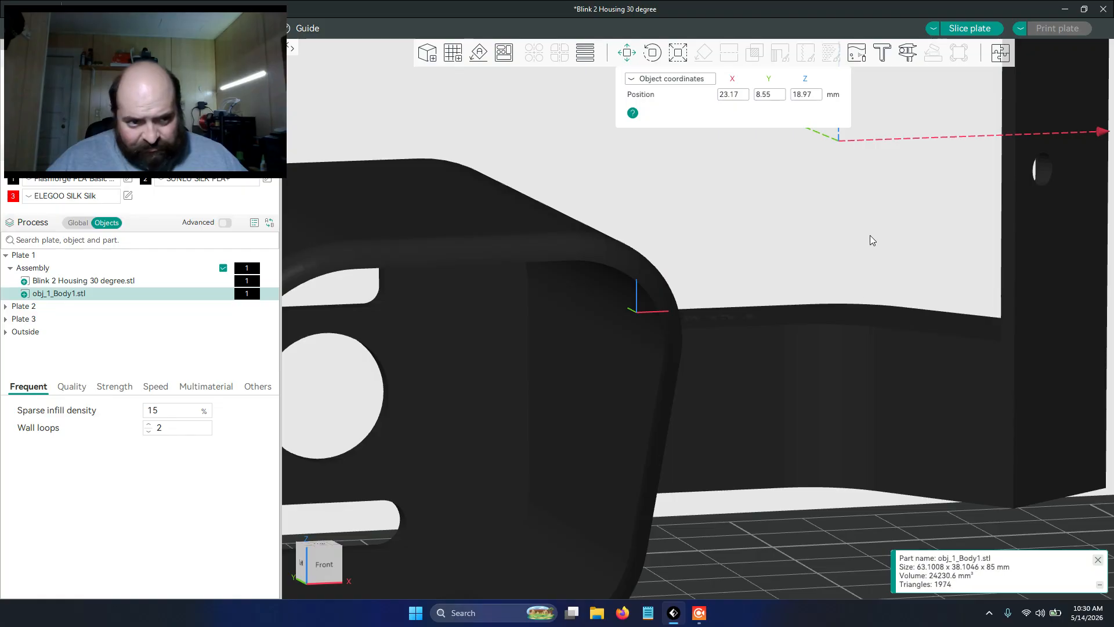
Push the arm through the housing wall as a test, and pull it back to an X position of about 23.13 mm.
drag(1034, 168, 975, 169)
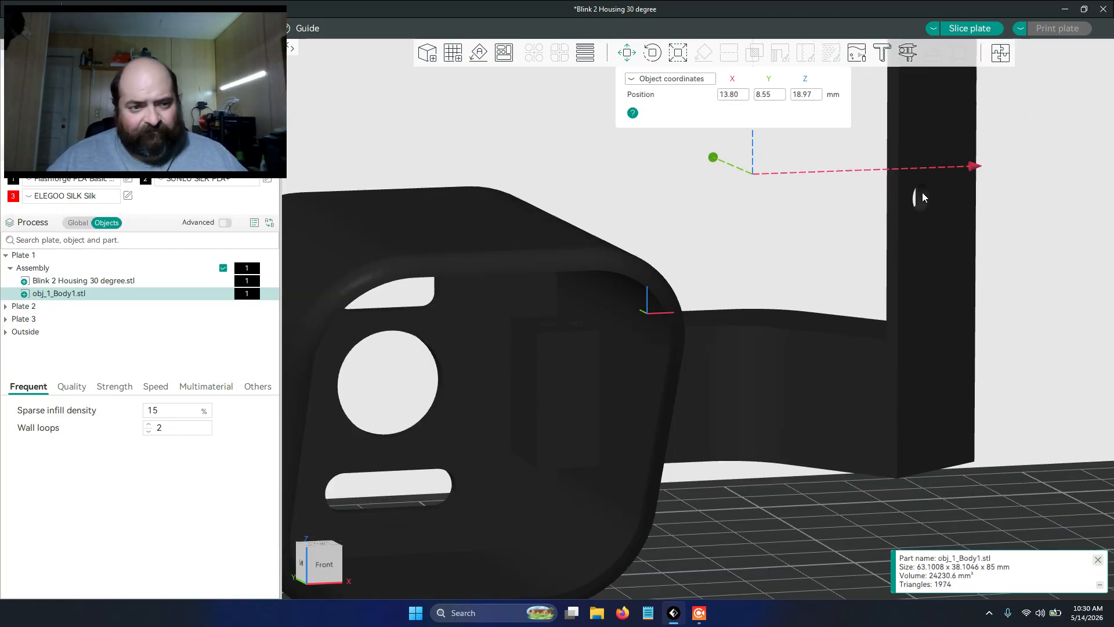
drag(975, 168, 1040, 168)
drag(847, 379, 797, 379)
drag(548, 497, 512, 332)
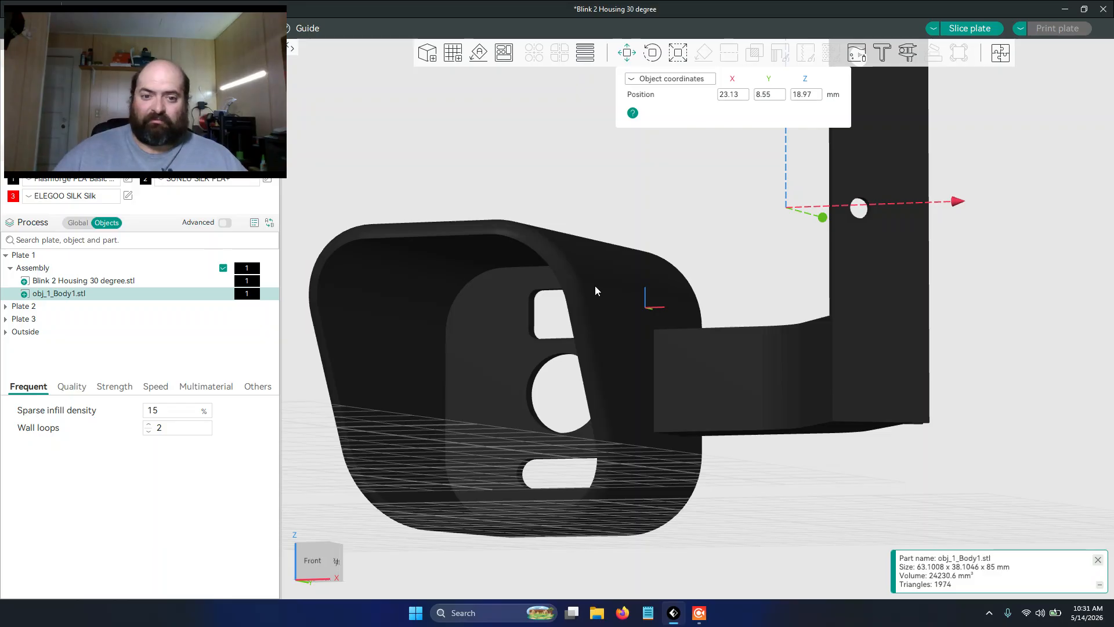
Leave the Move tool, deselect the arm and inspect from above how it joins the housing.
click(628, 53)
drag(576, 164, 594, 195)
click(681, 158)
scroll(682, 158, down, 3)
drag(701, 435, 720, 386)
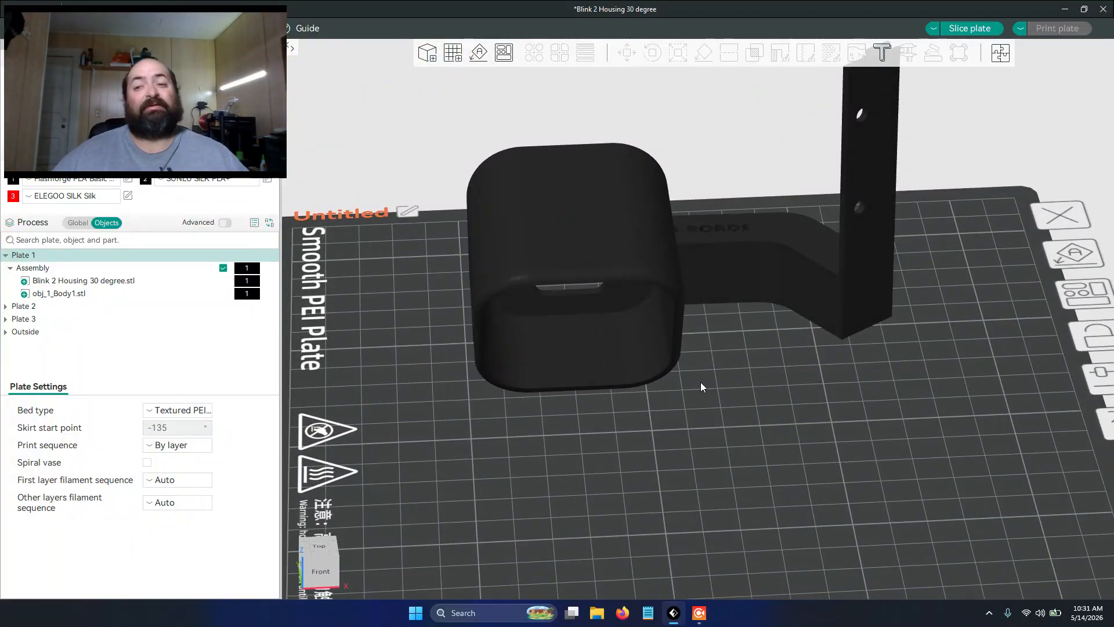
scroll(701, 382, up, 3)
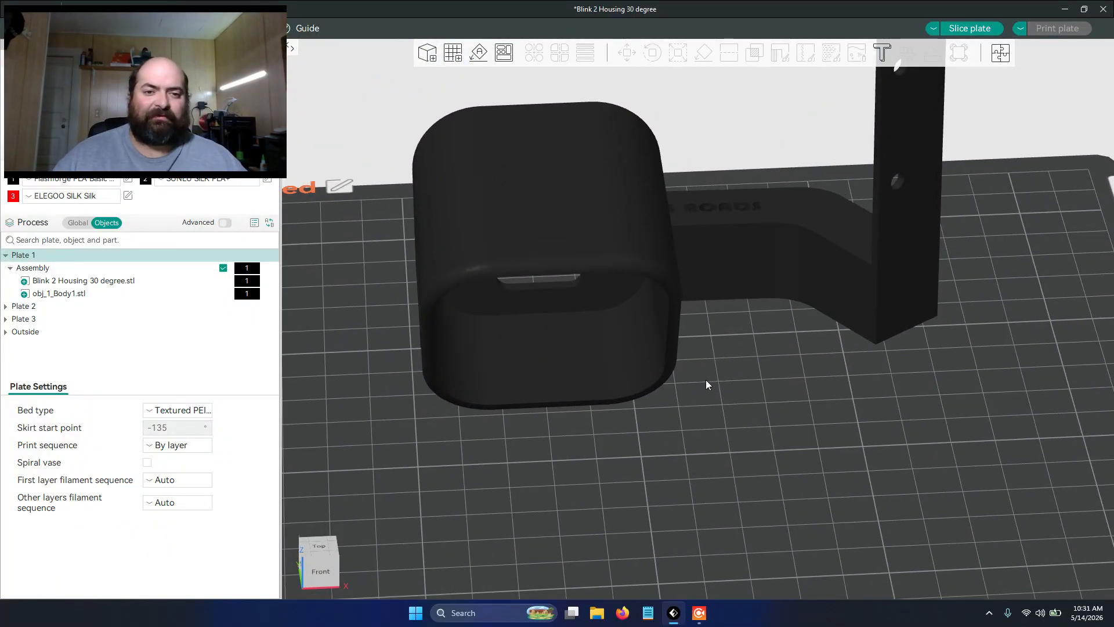
Merge obj_1_Body1.stl and Blink 2 Housing 30 degree.stl into one solid with a Mesh Boolean Union.
click(678, 307)
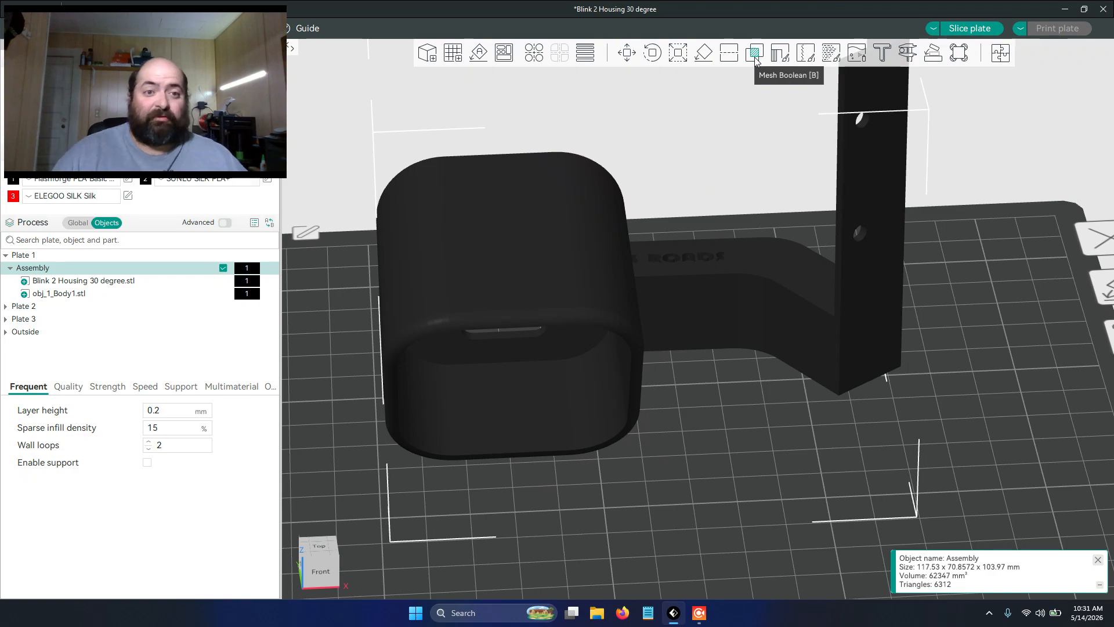
click(755, 54)
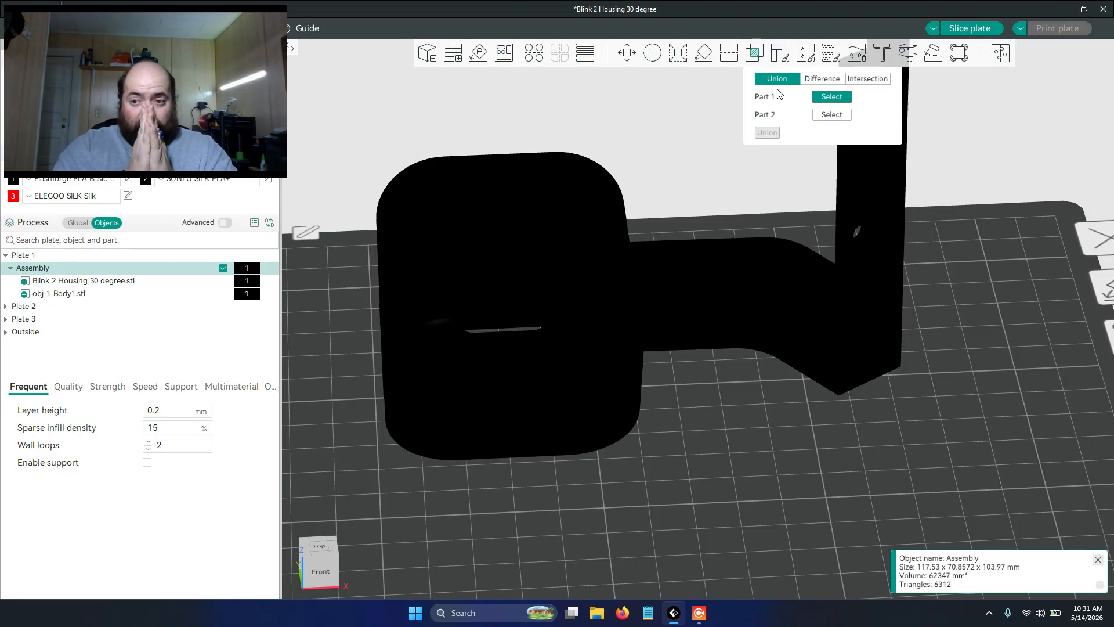
click(805, 306)
click(450, 229)
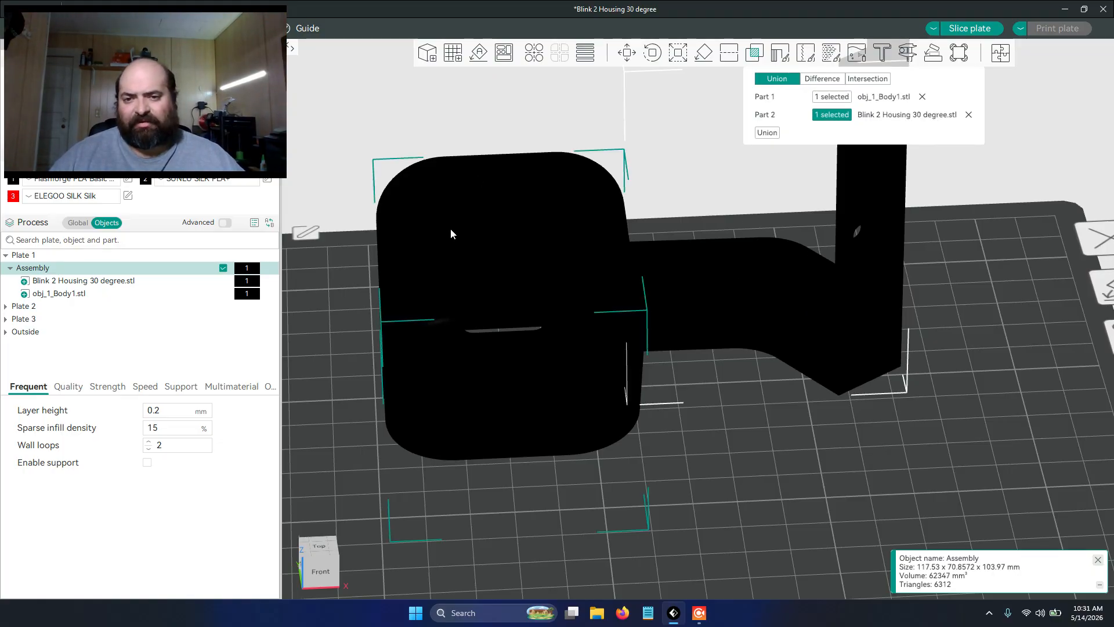
click(767, 132)
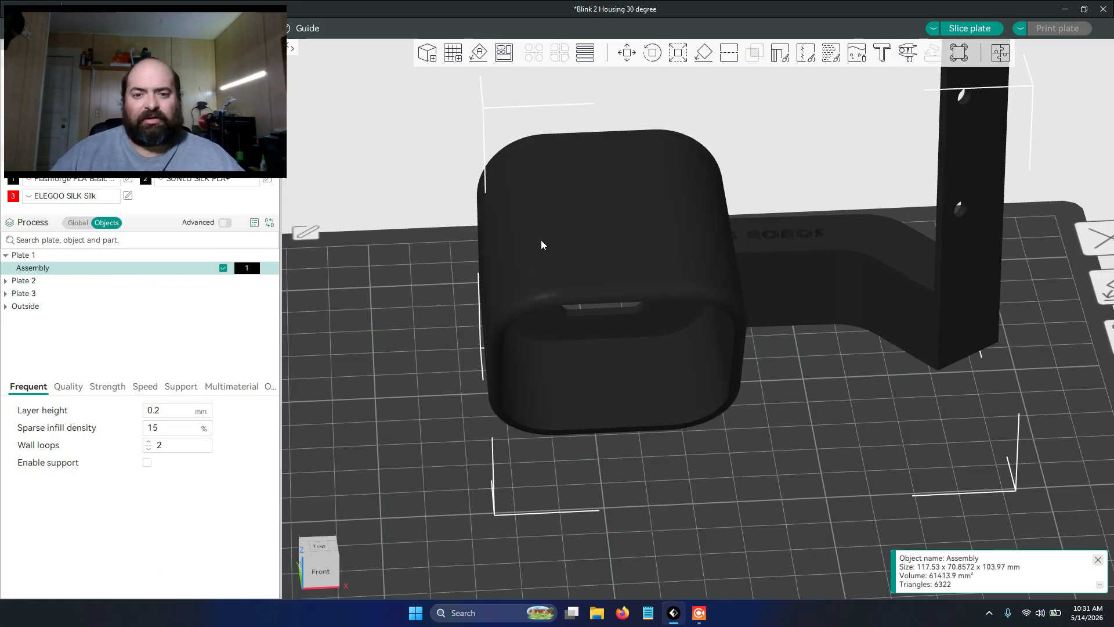
Rotate the merged assembly to -90° about X so the back of the housing faces the plate.
mouse_move(416, 368)
mouse_down()
mouse_move(393, 364)
mouse_move(376, 307)
mouse_move(368, 342)
mouse_move(419, 357)
mouse_up()
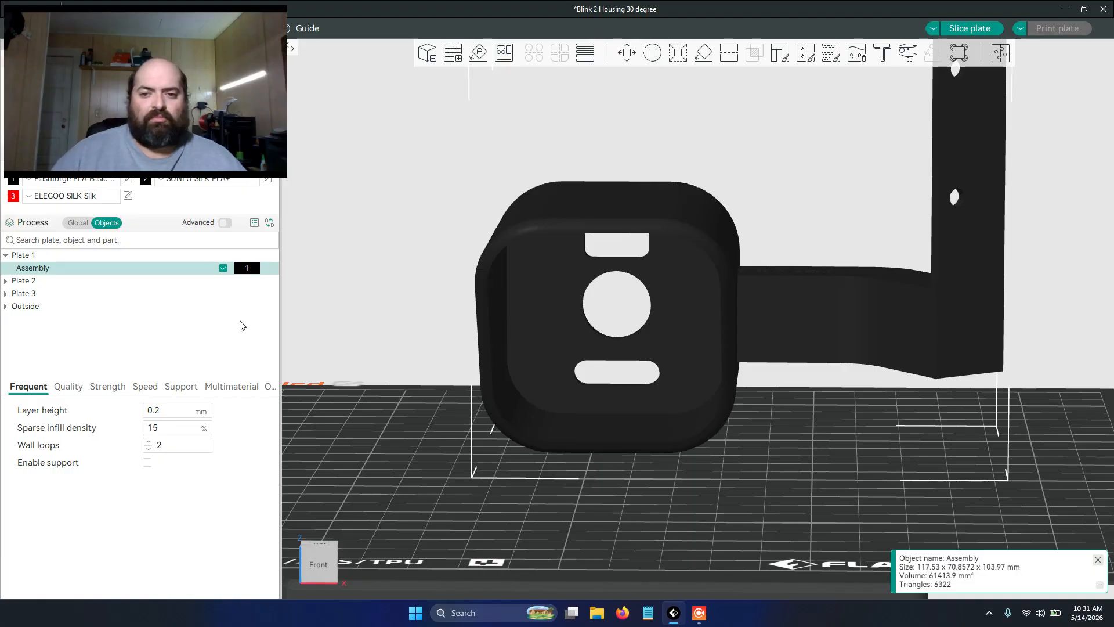
mouse_move(334, 309)
mouse_down()
mouse_move(349, 328)
mouse_move(361, 260)
mouse_move(337, 259)
mouse_move(347, 308)
mouse_up()
scroll(347, 308, down, 13)
drag(465, 323, 506, 351)
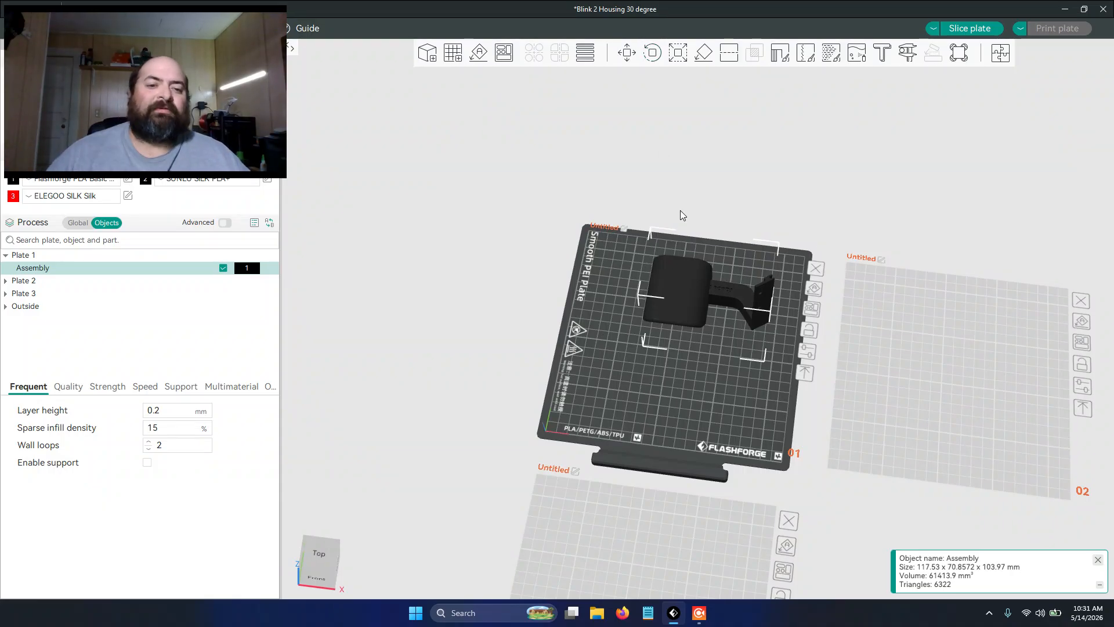
drag(680, 212, 670, 176)
click(652, 52)
drag(810, 391, 744, 392)
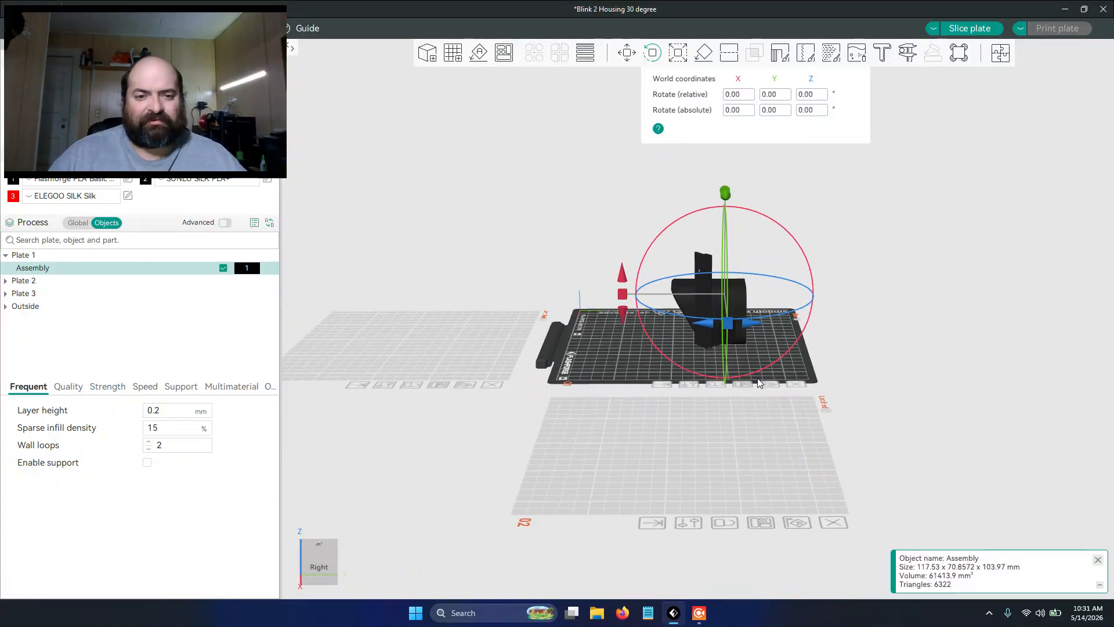
drag(629, 298, 720, 255)
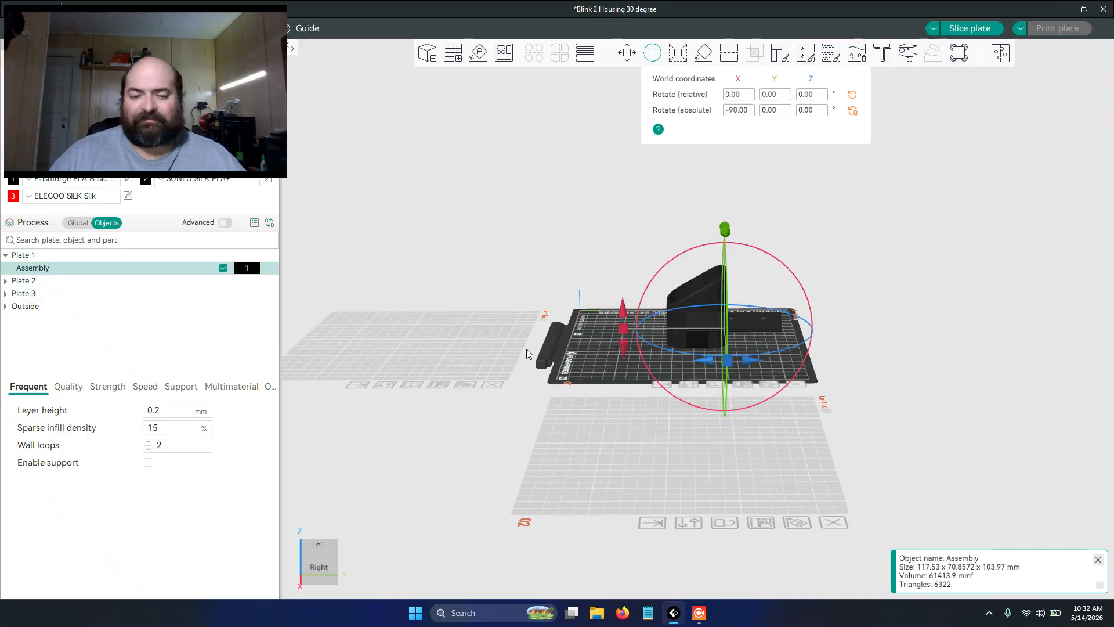
Move the rotated assembly closer to the centre of plate 1, working from the top view.
click(520, 257)
key(1)
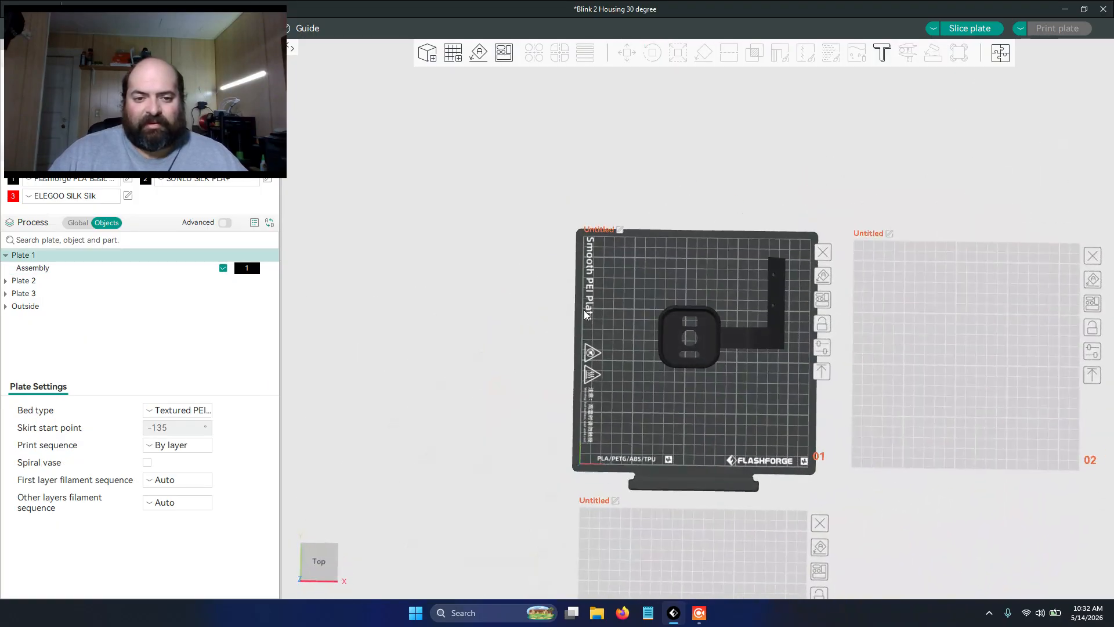
click(714, 347)
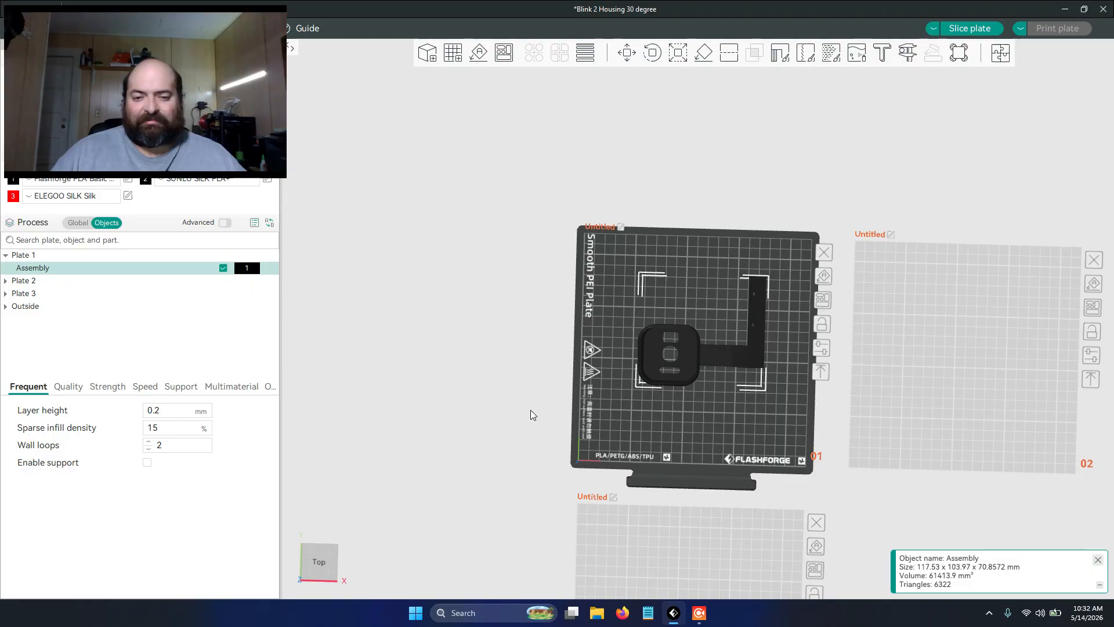
Examine the assembly's print orientation from below, above and the front, including the raised arm's overhang.
key(3)
key(0)
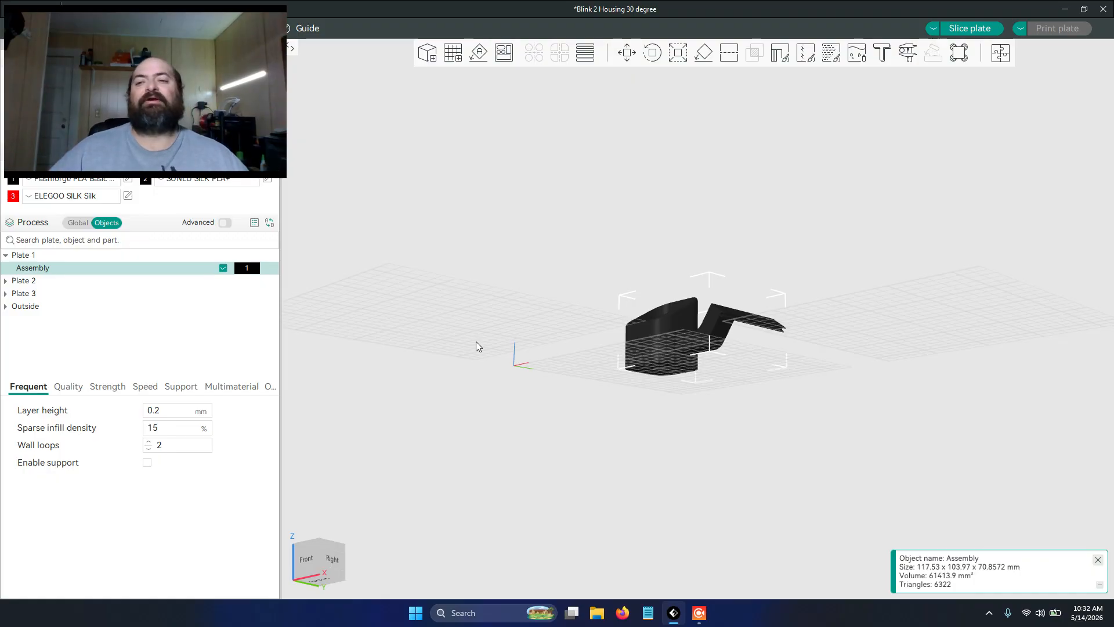
key(1)
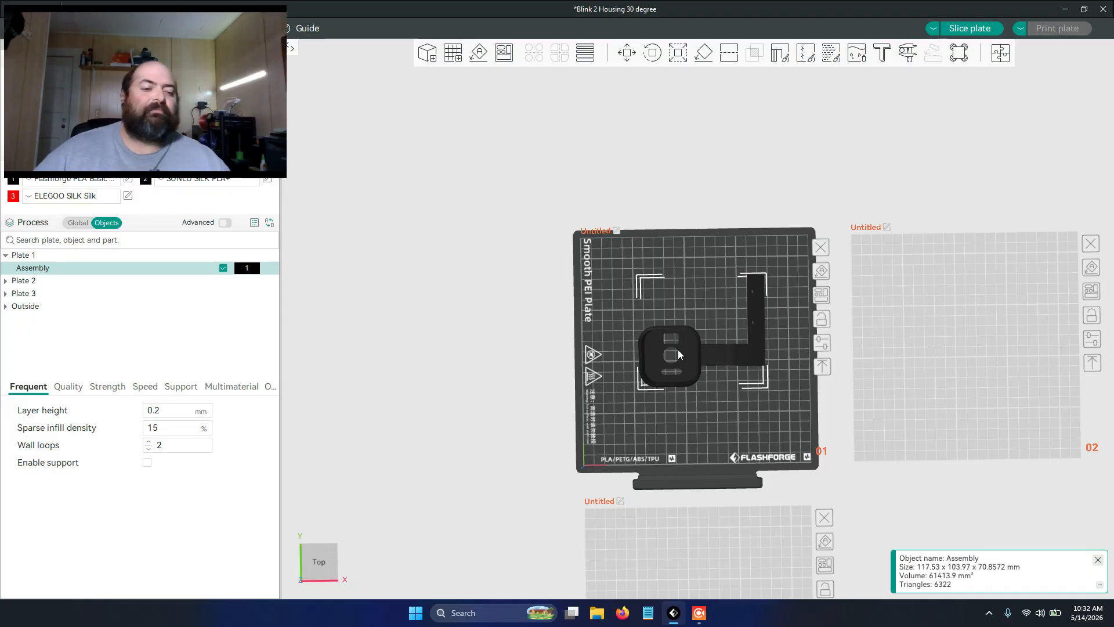
scroll(597, 374, up, 3)
scroll(529, 389, up, 2)
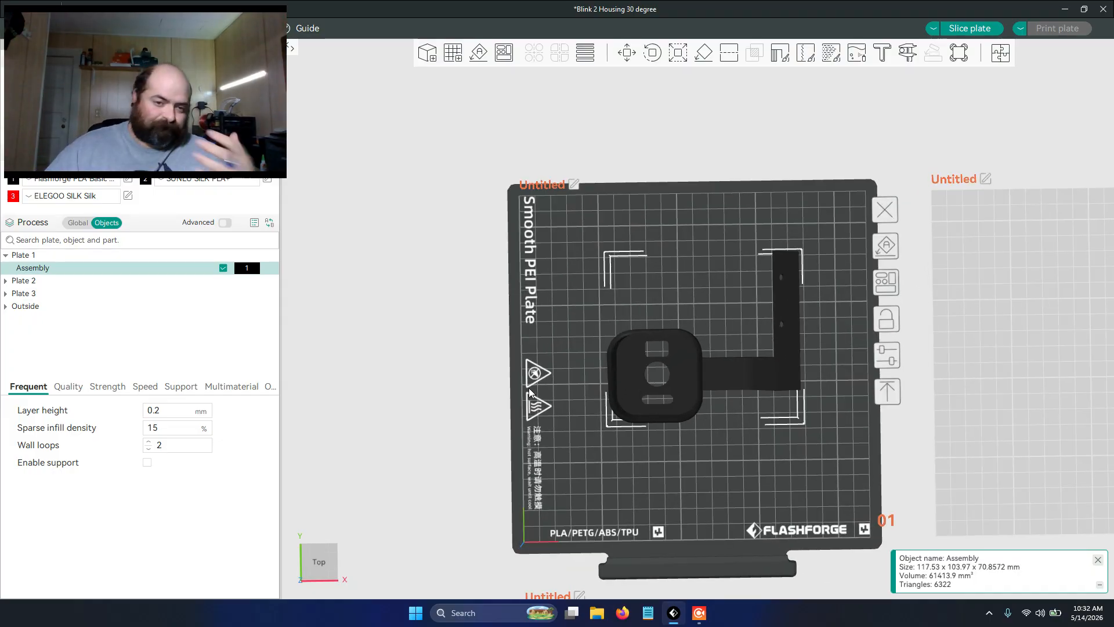
drag(584, 374, 569, 316)
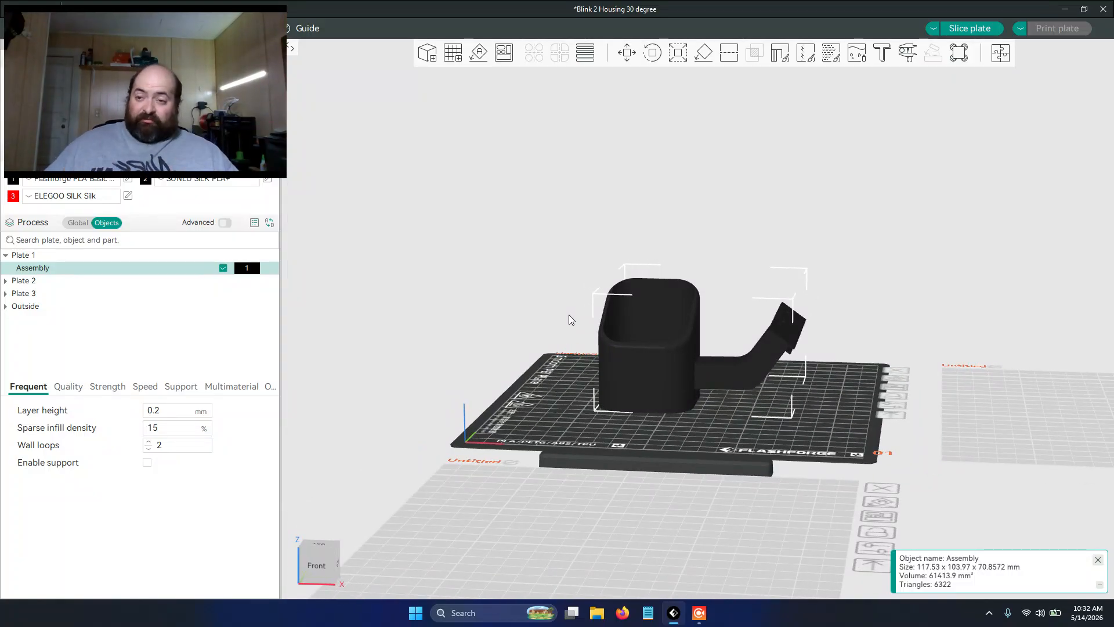
drag(568, 374, 576, 361)
drag(776, 396, 784, 396)
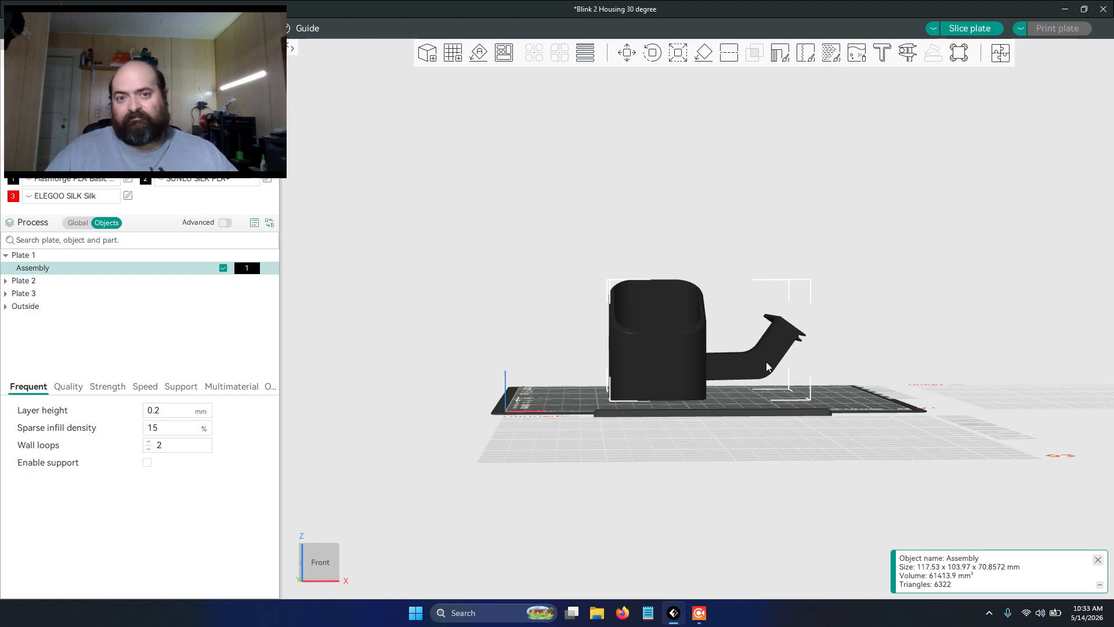
drag(765, 242, 687, 180)
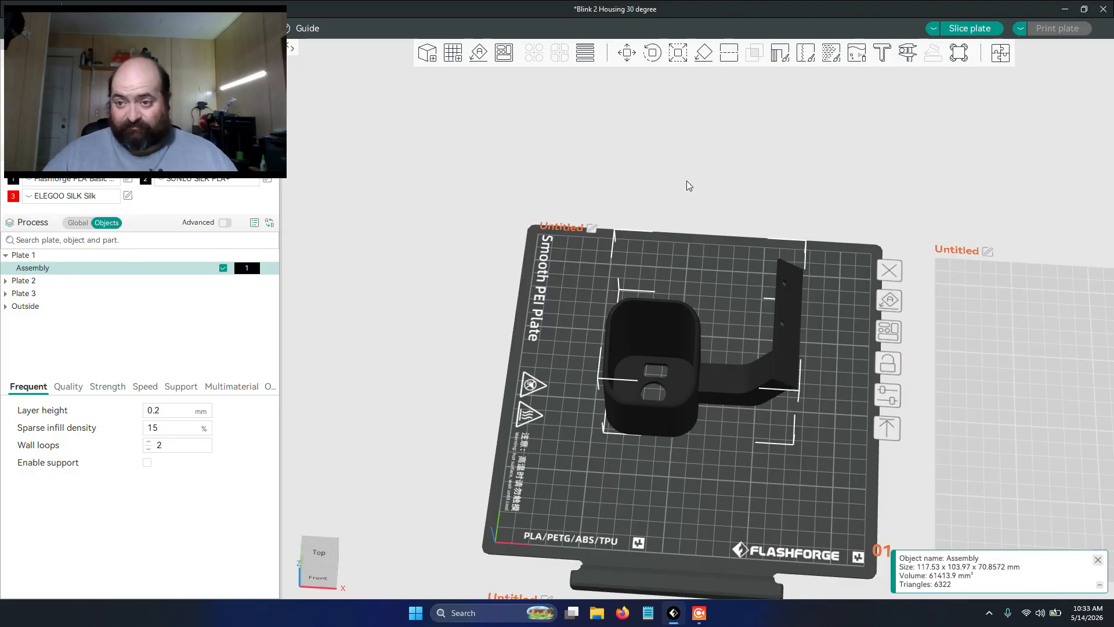
drag(688, 180, 674, 172)
key(1)
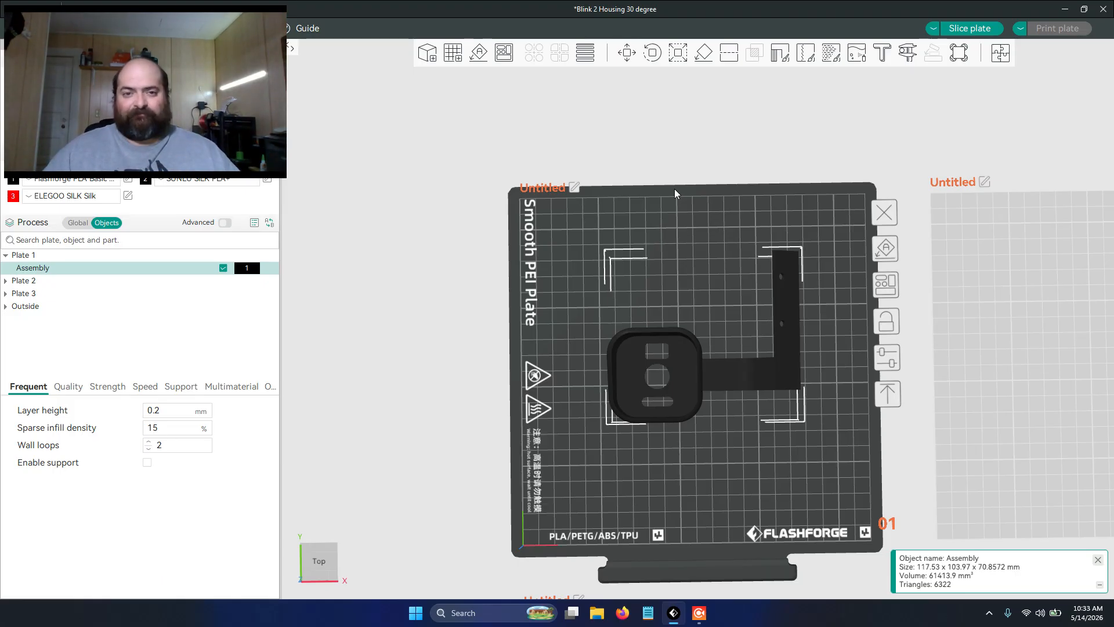
scroll(670, 185, down, 2)
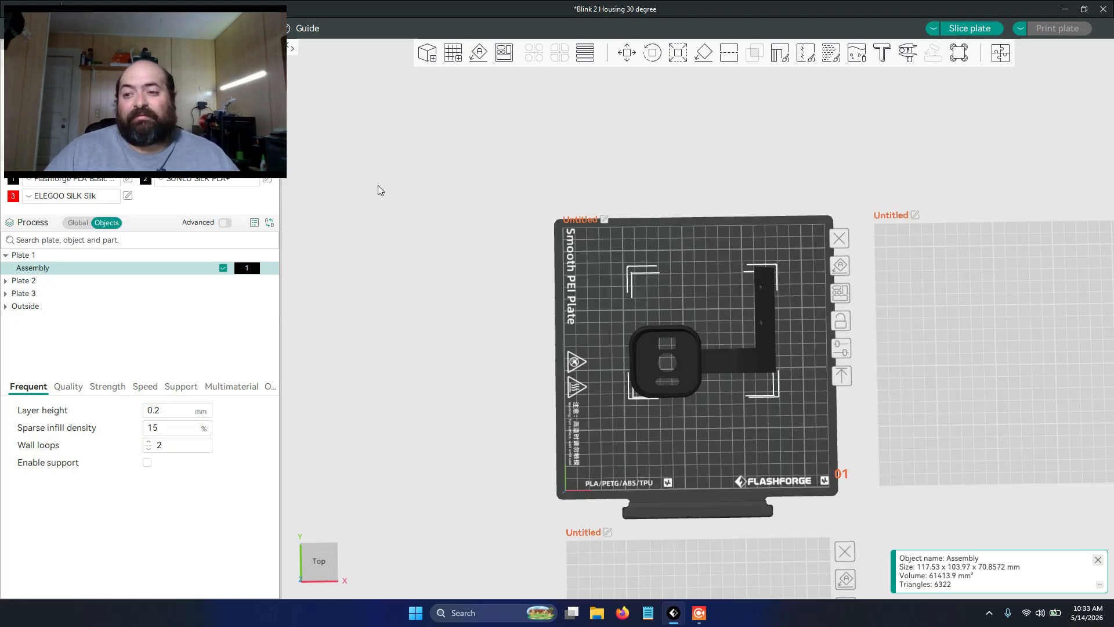
Show the global process settings instead of the per-object ones.
click(76, 223)
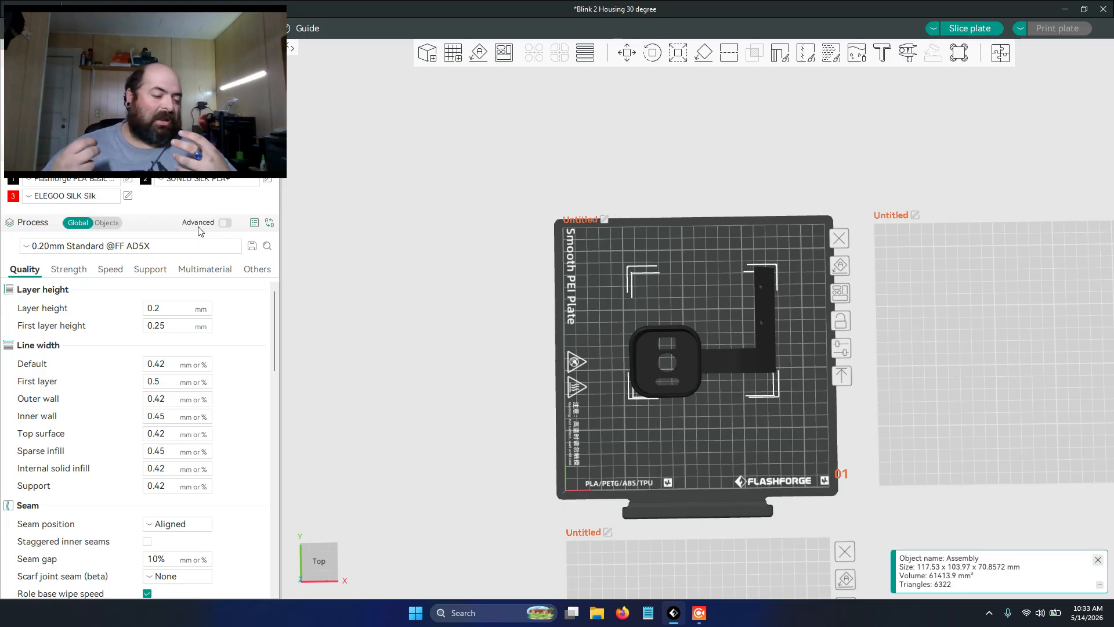